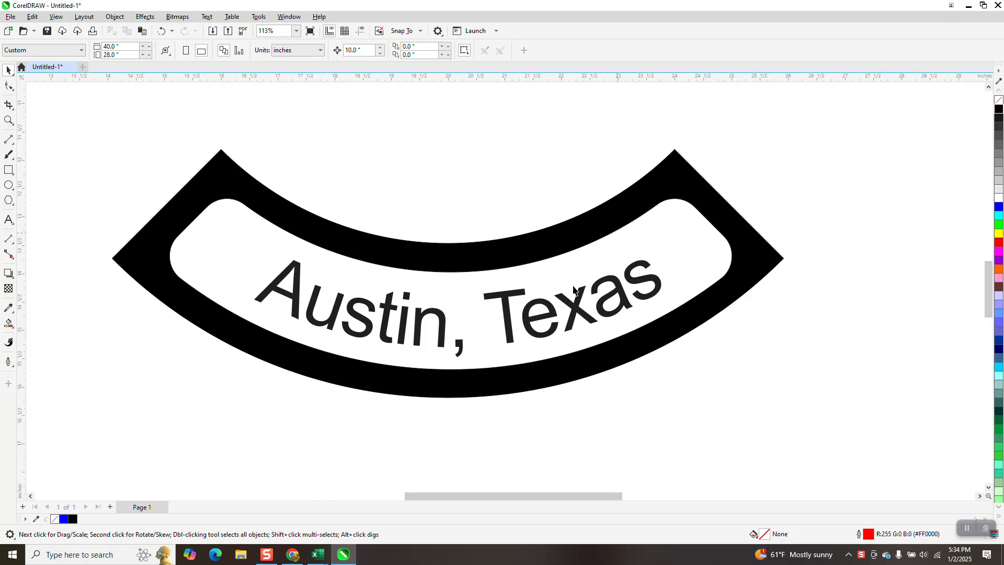
- Move the finished "Austin, Texas" curved design off the page, just beyond its right edge
scroll(601, 252, "down", 4)
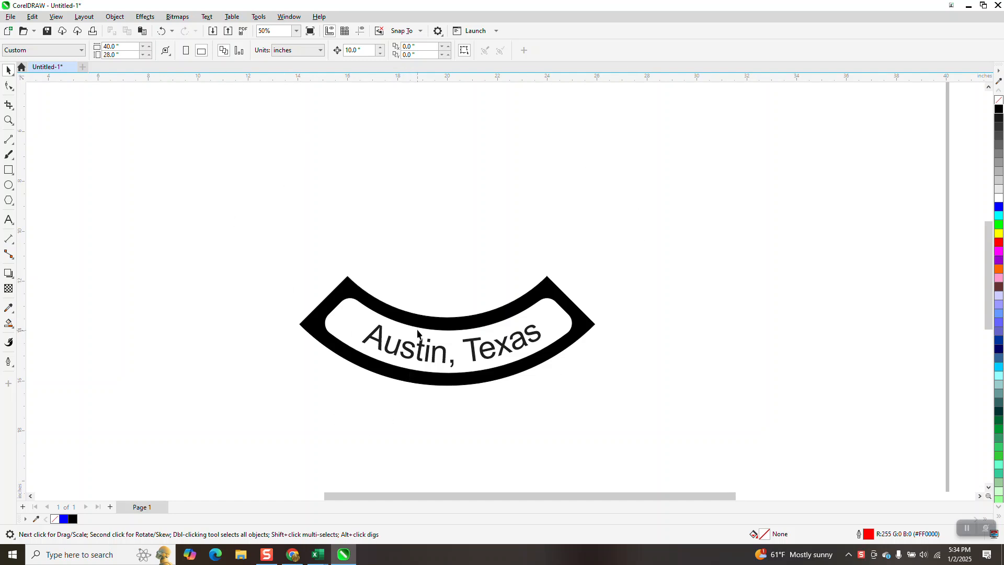
left_click(8, 120)
left_click_drag(298, 261, 646, 414)
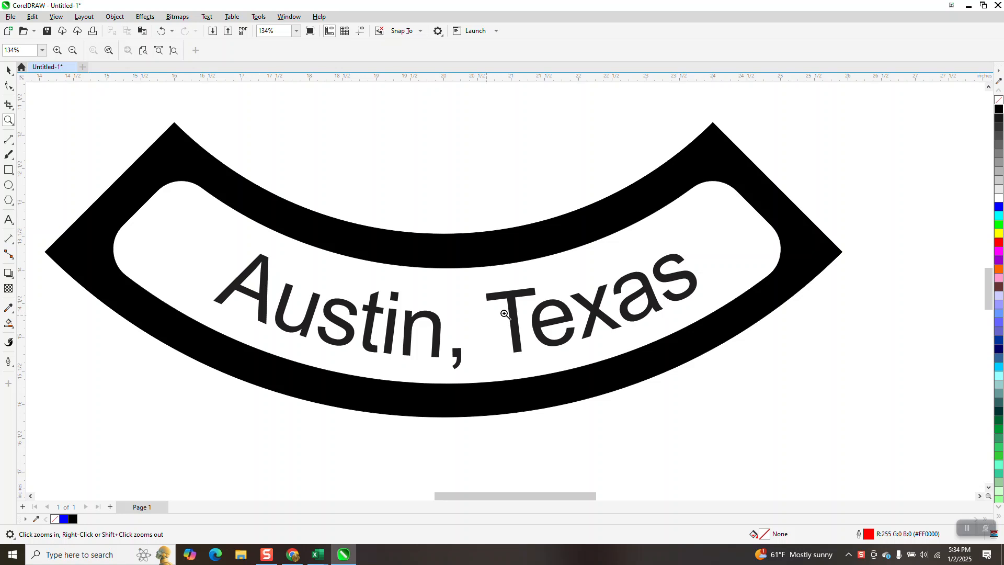
right_click(540, 322)
right_click(540, 322)
right_click(539, 322)
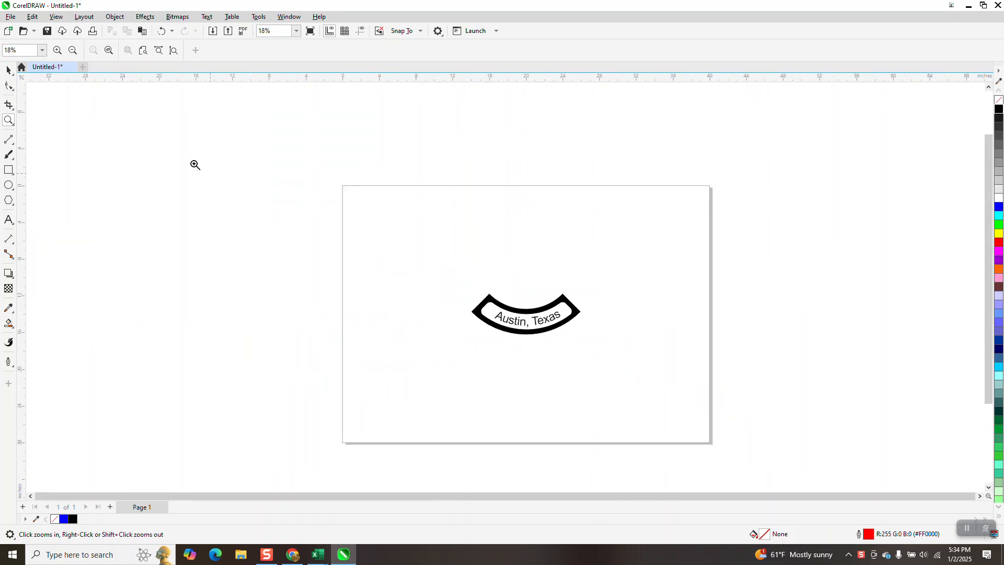
left_click(9, 76)
left_click(9, 76)
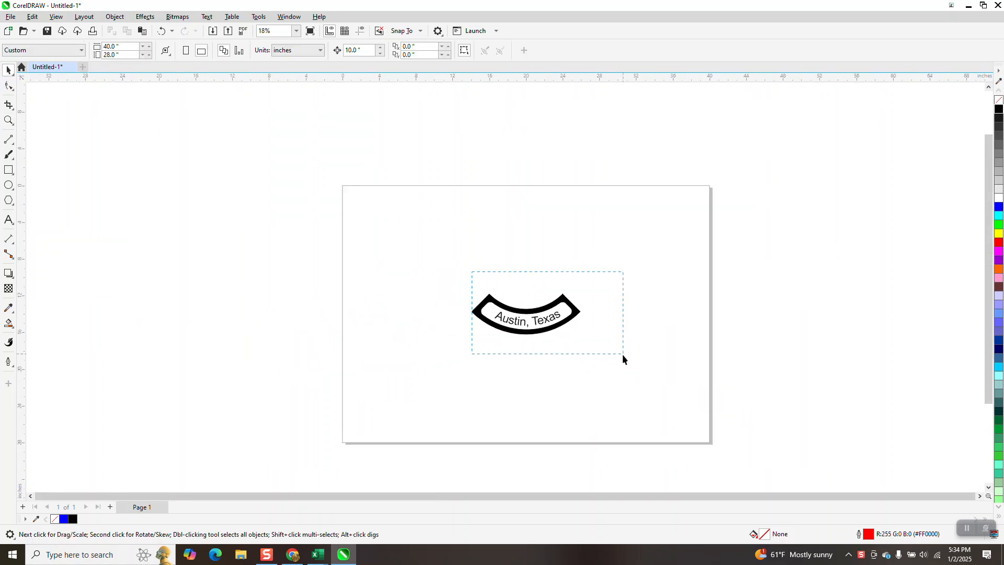
left_click_drag(476, 285, 584, 341)
left_click_drag(553, 307, 768, 214)
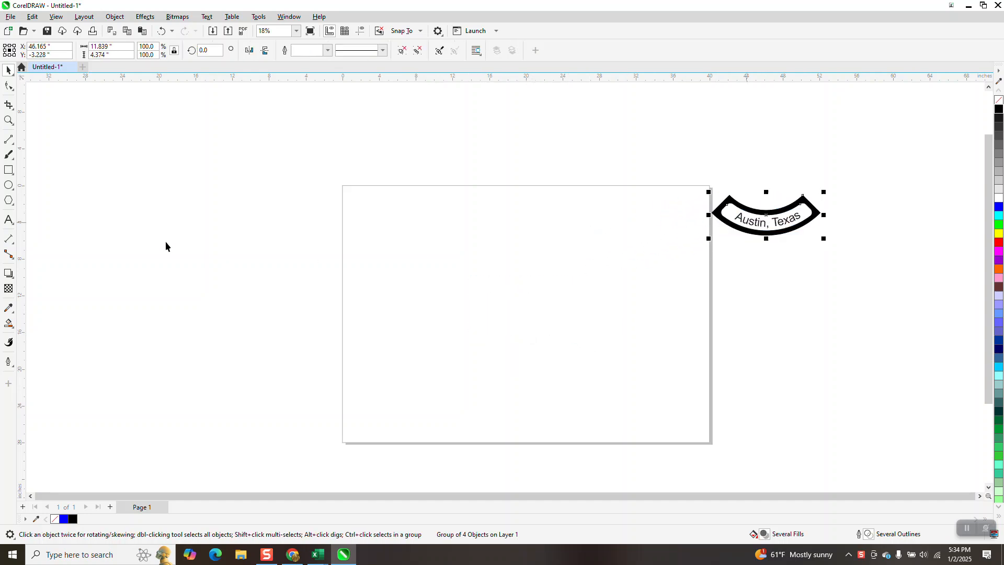
- Draw a circle about 16.9 inches in diameter centred on the page, with a concentric circle about 10.9 inches inside it
key("F7")
mouse_move(594, 227)
left_mouse_down()
mouse_move(513, 341)
mouse_move(503, 383)
left_mouse_up()
key("p")
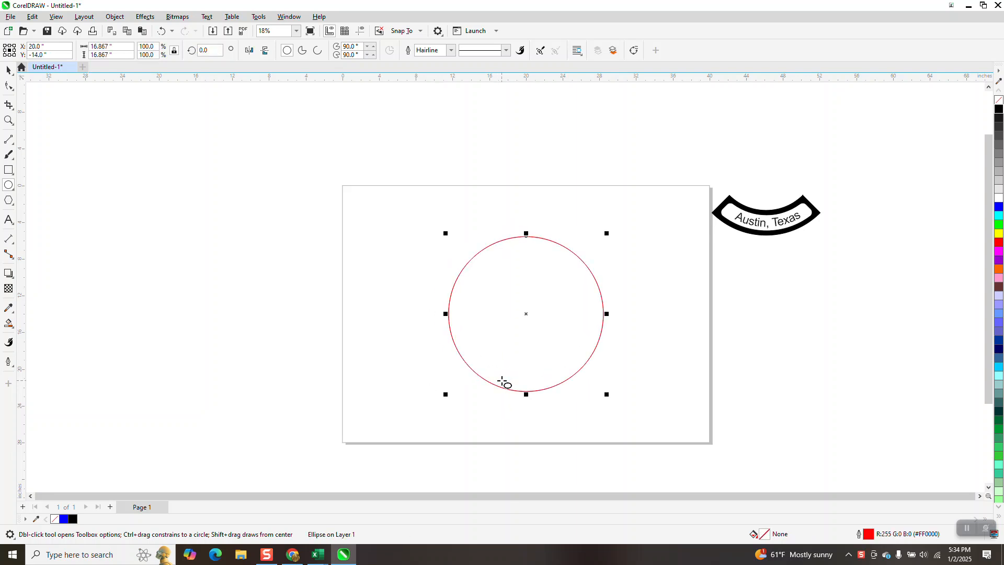
left_click_drag(606, 234, 579, 261)
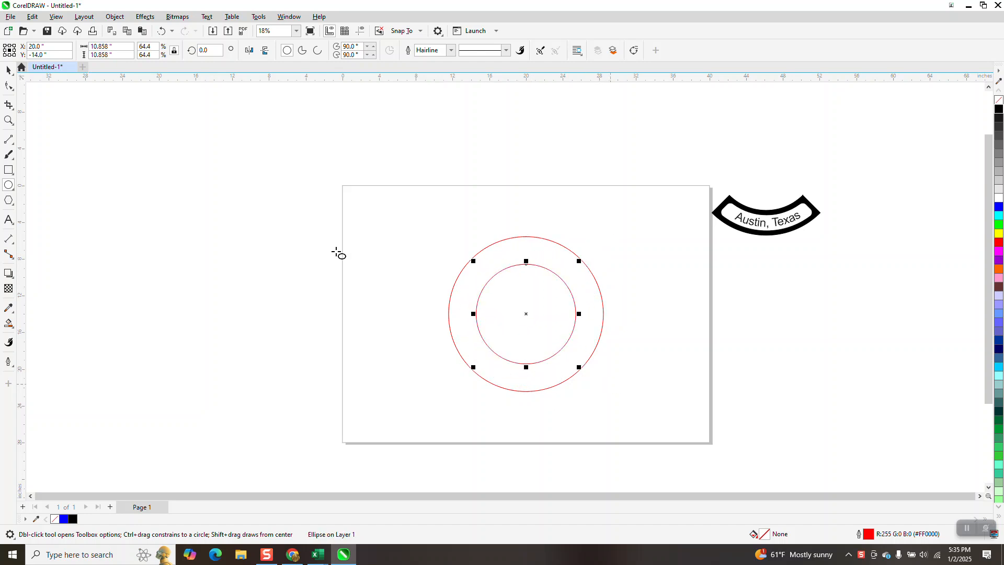
- Draw a straight vertical line about 22.7 inches long, centre it on the page and rotate it 45 degrees
left_click(9, 139)
mouse_move(234, 149)
left_mouse_down()
mouse_move(222, 335)
mouse_move(233, 355)
left_mouse_up()
key("p")
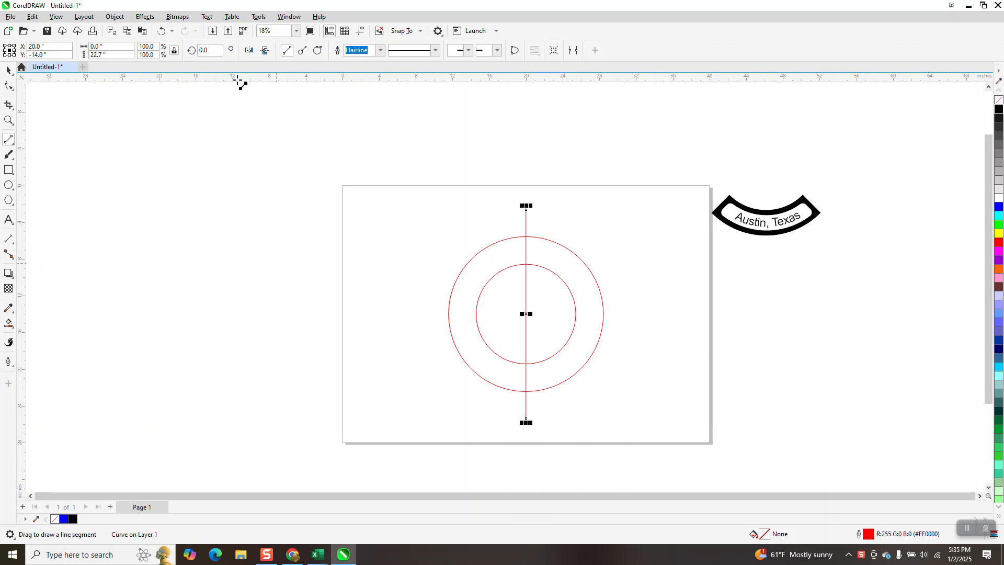
left_click(209, 50)
type("45")
key("Return")
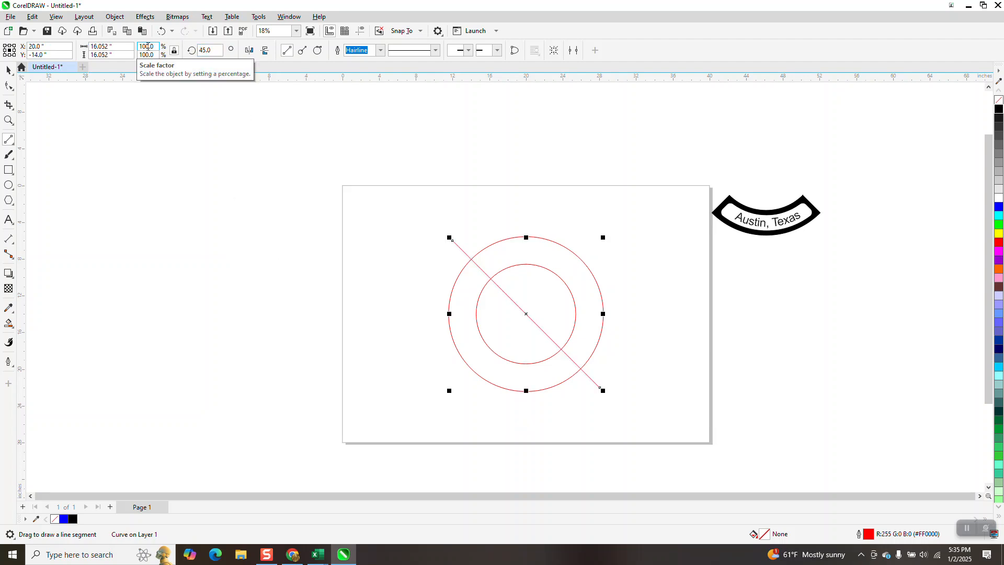
- Duplicate the diagonal line in place and mirror the copy horizontally to form an X across both circles
key("plus")
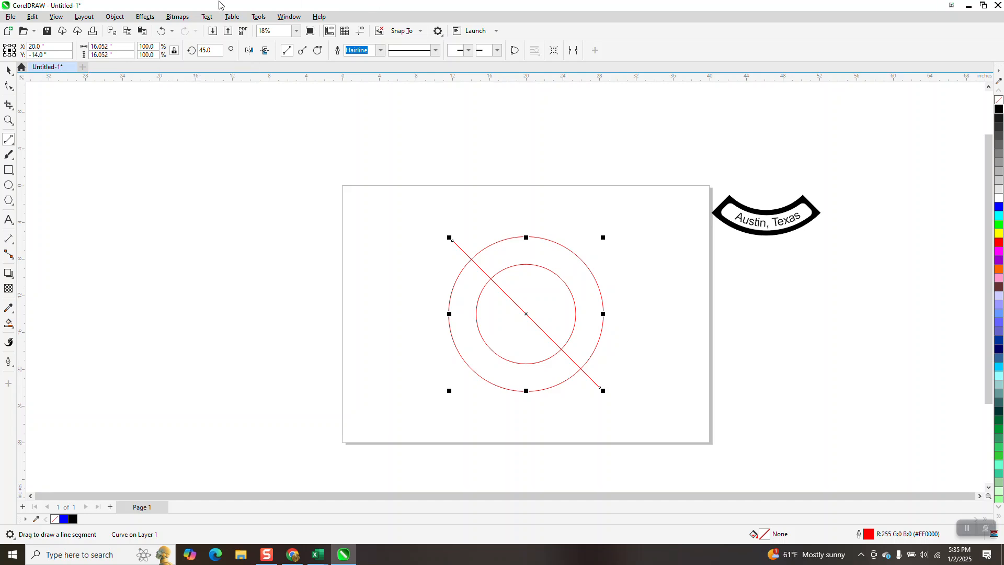
left_click(249, 51)
left_click(4, 68)
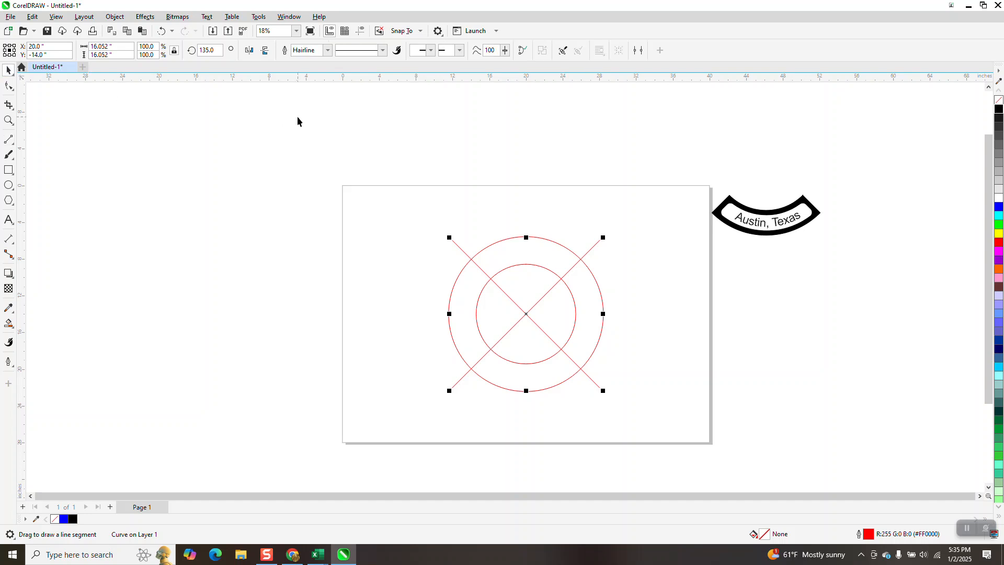
left_click_drag(417, 202, 424, 242)
left_click_drag(661, 441, 660, 442)
left_click(237, 133)
- Create a smart-filled shape from the lower ring segment between the diagonals and nudge it left twice at a 20-inch nudge distance
left_click_drag(365, 54, 343, 57)
type("20")
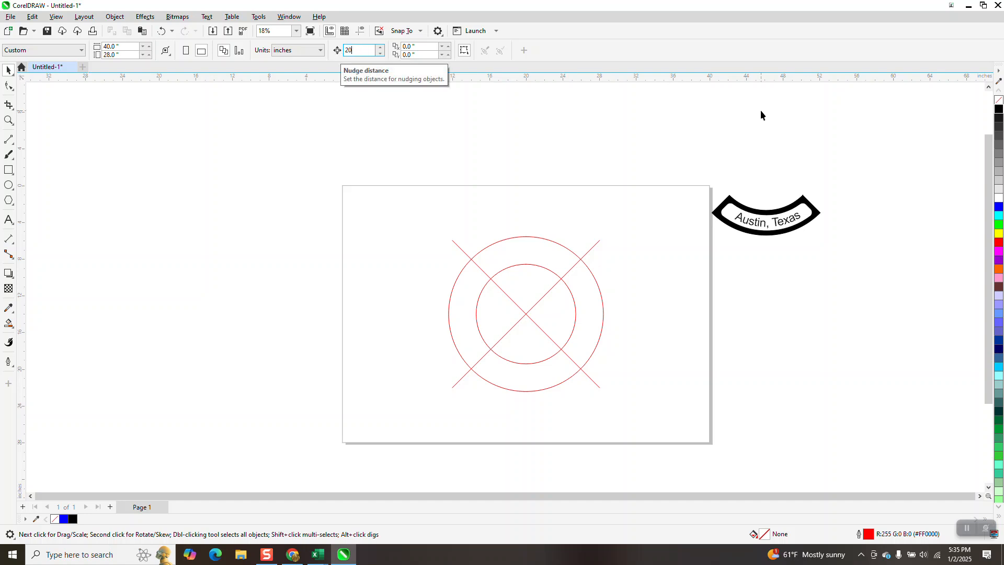
left_click(8, 324)
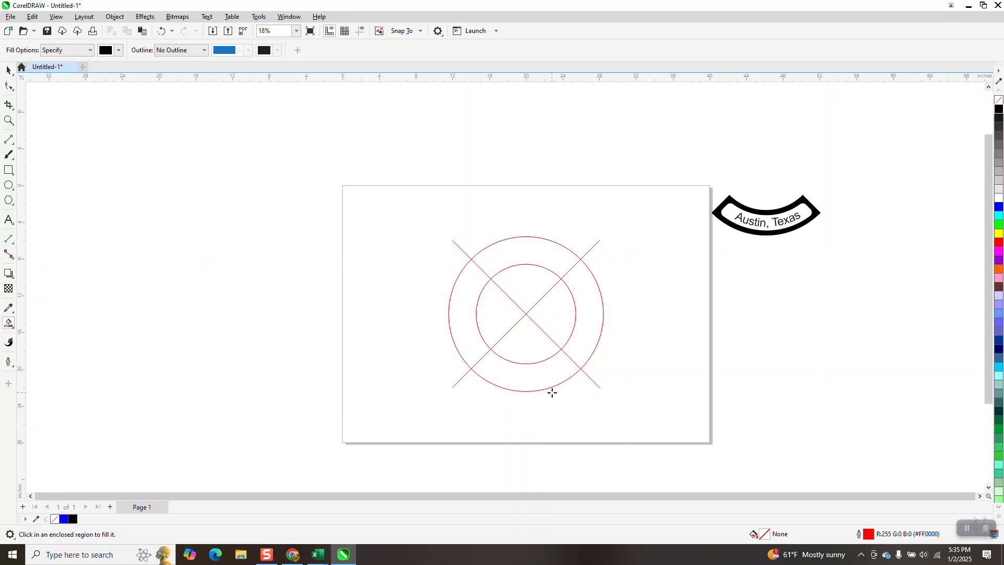
left_click(547, 376)
key("Left")
key("Left")
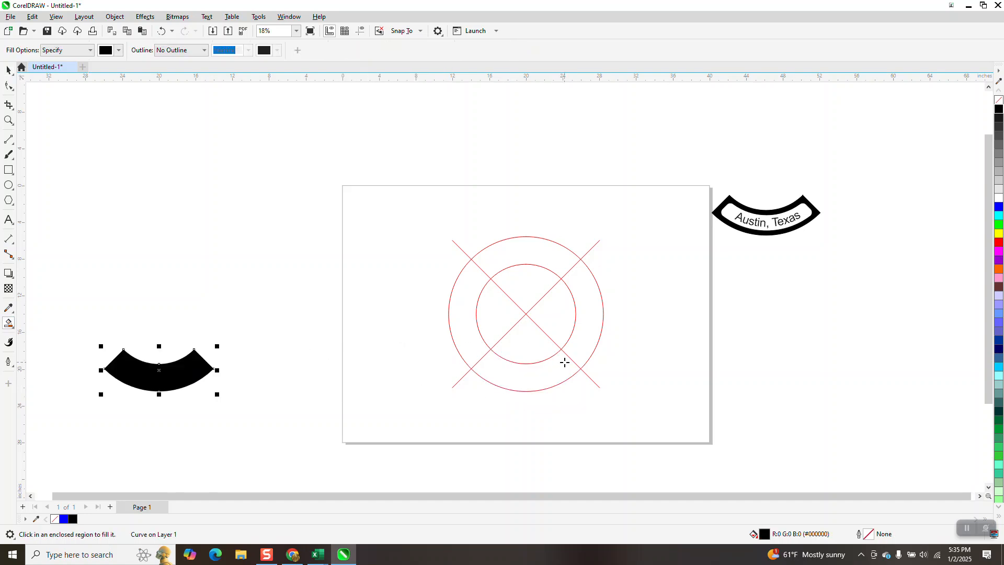
- Give the new segment no fill and a black outline, and apply a one-step inside contour with a 0.5-inch offset
left_click(999, 100)
right_click(999, 109)
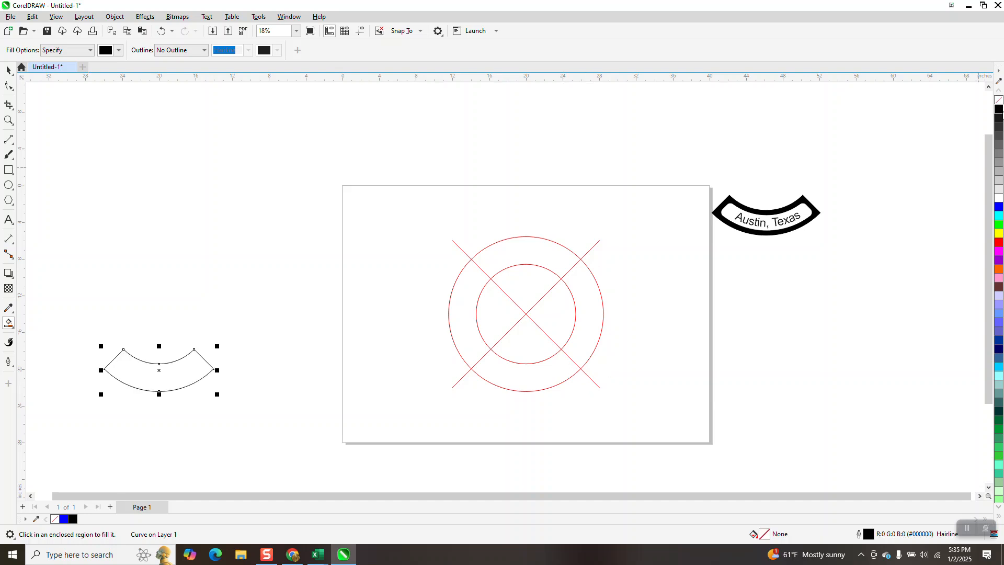
left_click(145, 17)
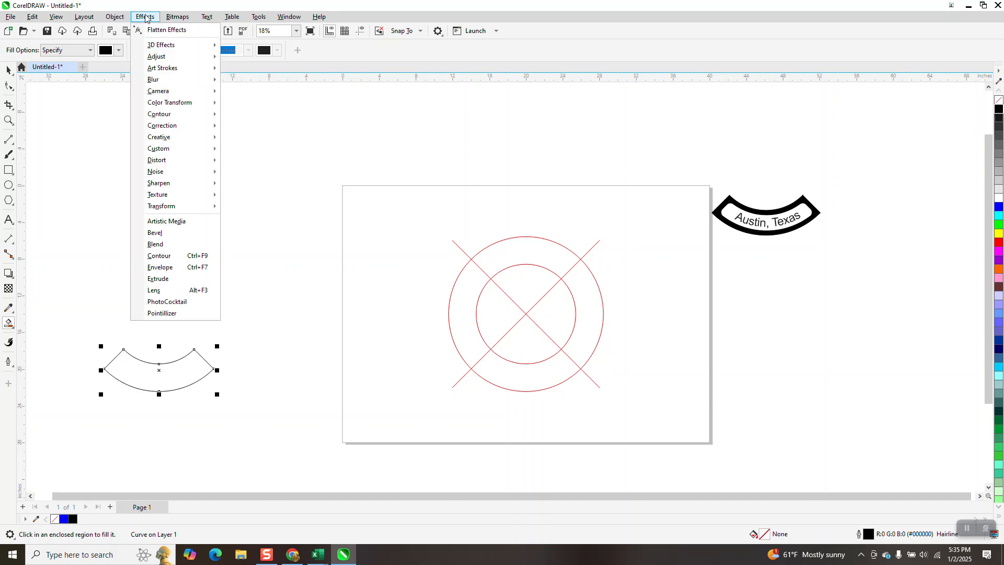
left_click(166, 255)
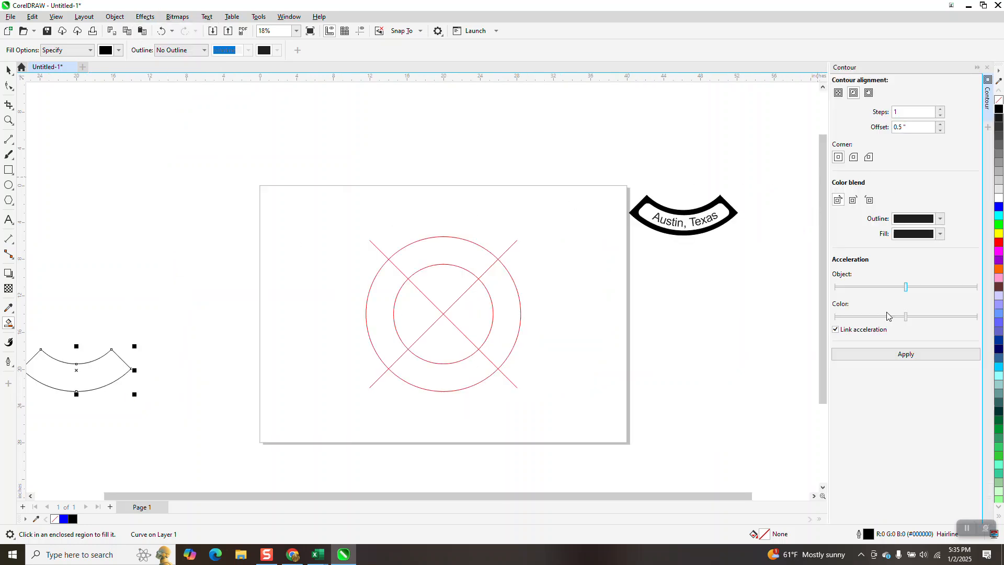
left_click(906, 358)
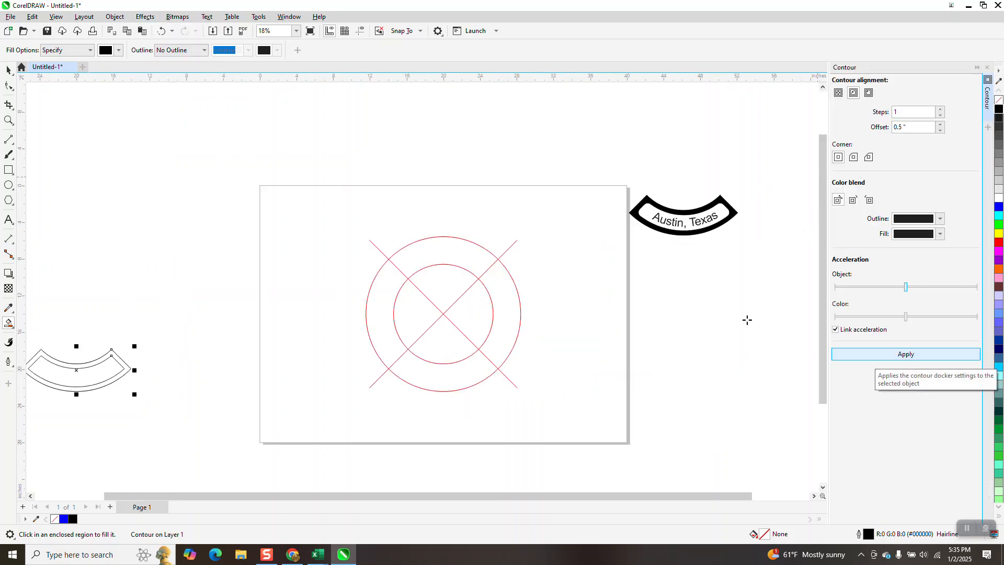
- Break the contour apart and nudge only the inner curve 20 inches to the right
left_click(115, 17)
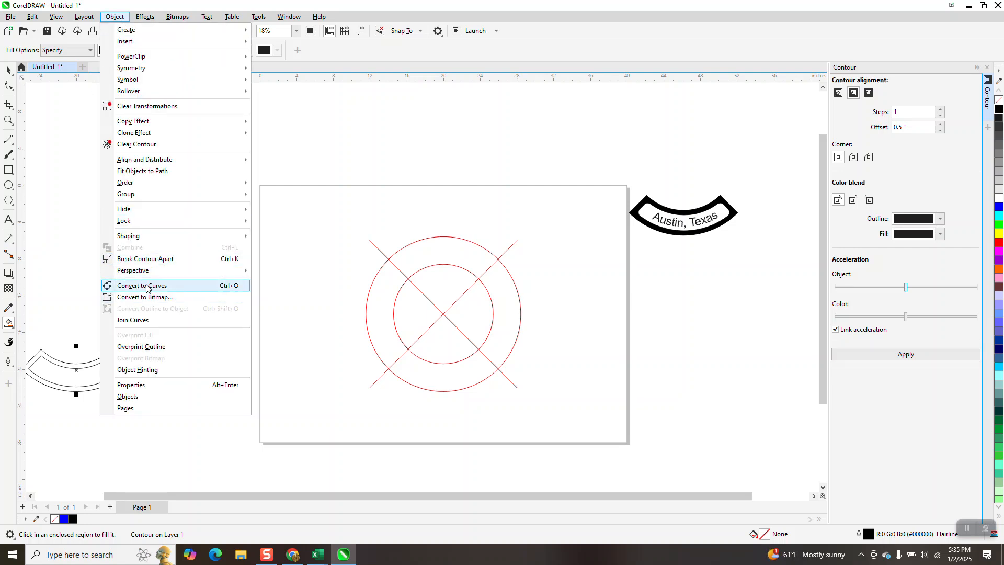
left_click(142, 259)
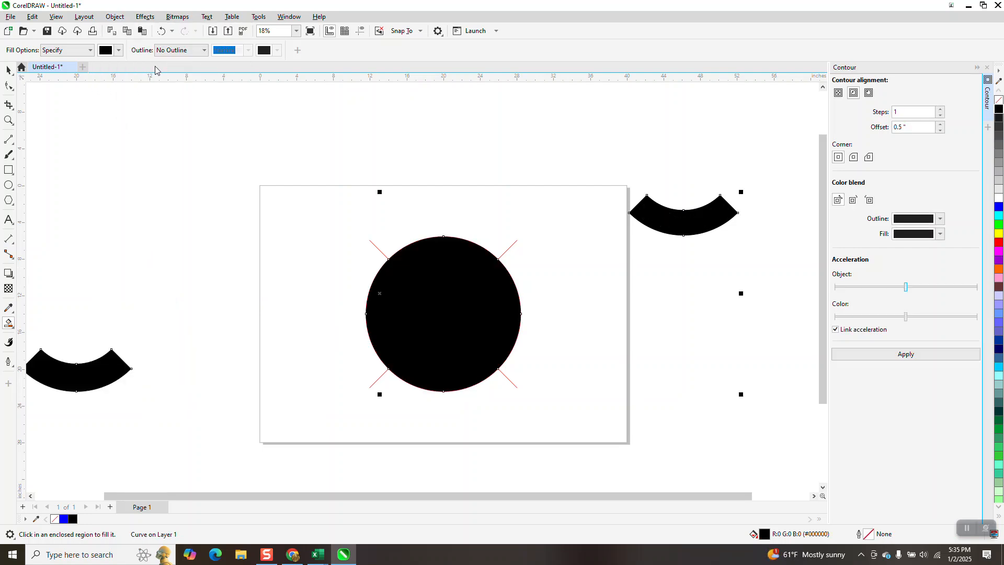
left_click(162, 30)
left_click(7, 70)
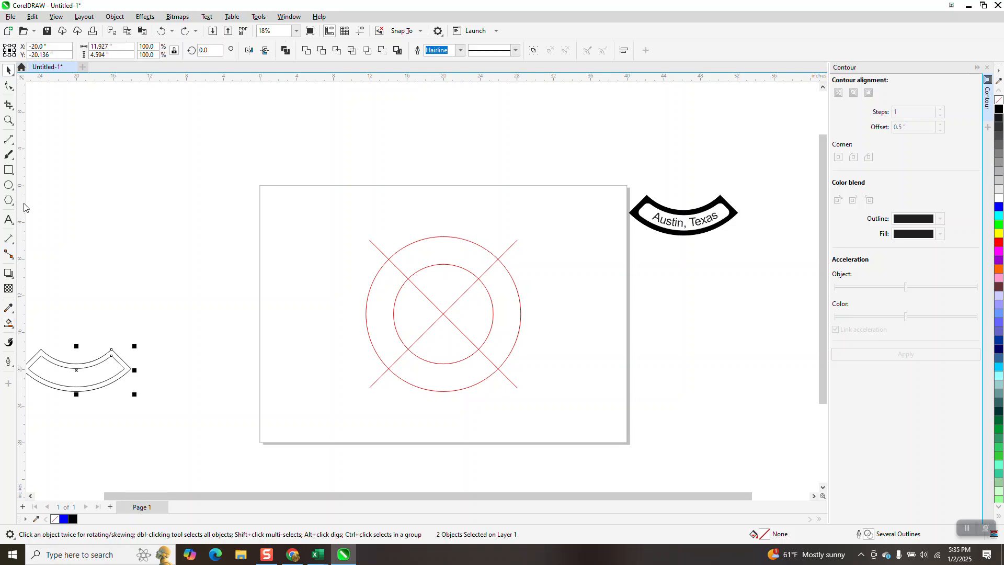
left_click(145, 348)
left_click(118, 366)
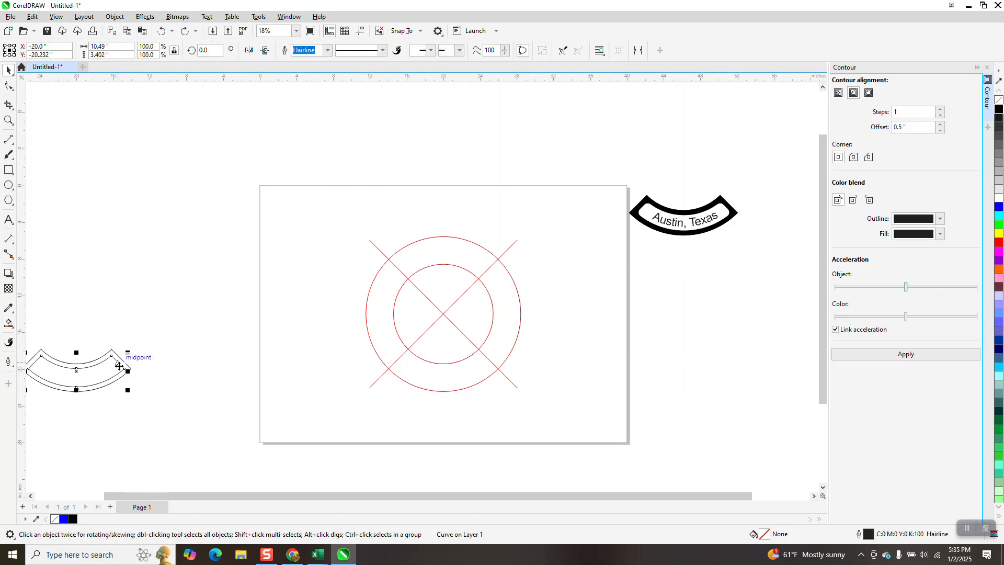
key("Right")
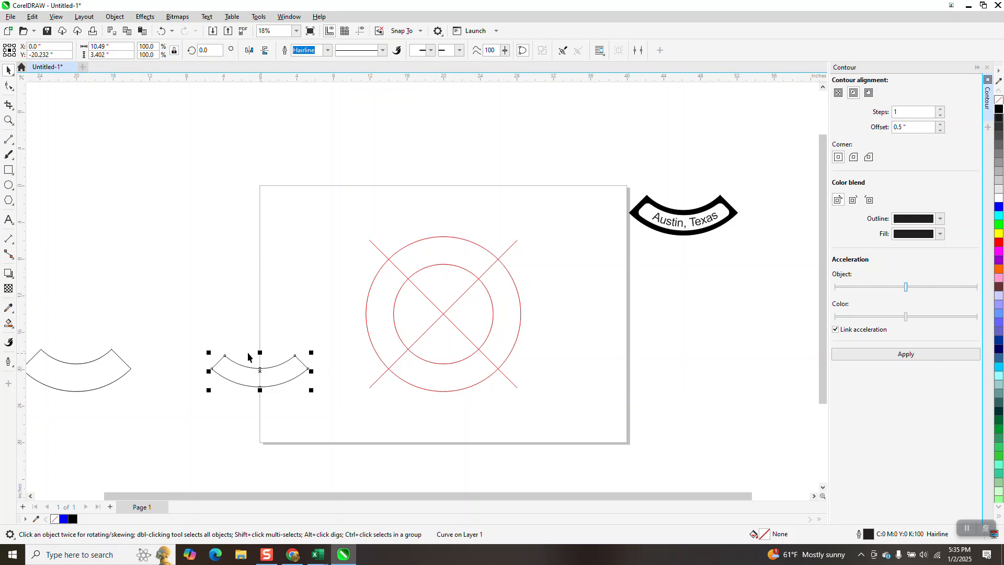
- Add the artistic text "EPILOG" in capitals in the empty area above the page
left_click(13, 222)
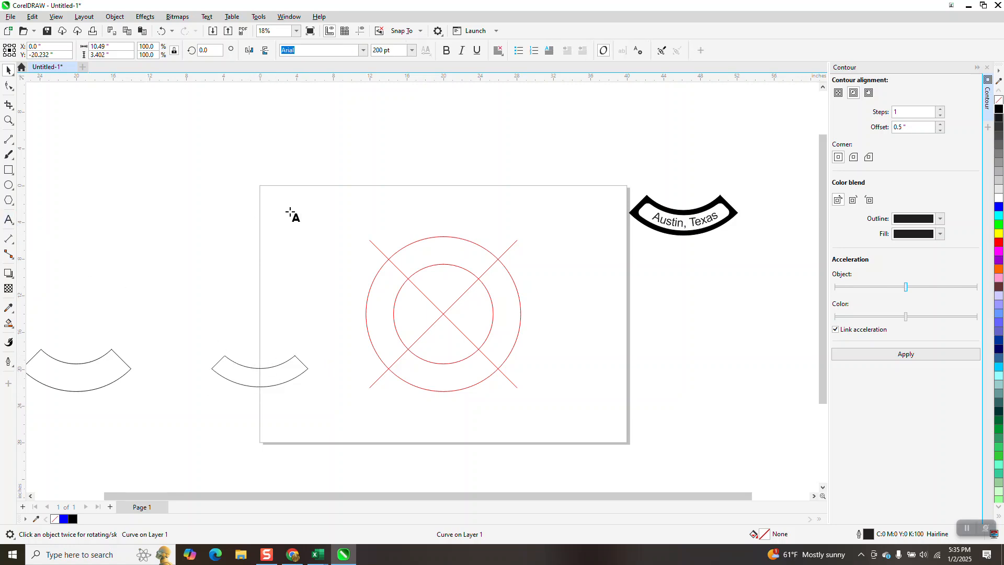
left_click(314, 153)
type("Eoi")
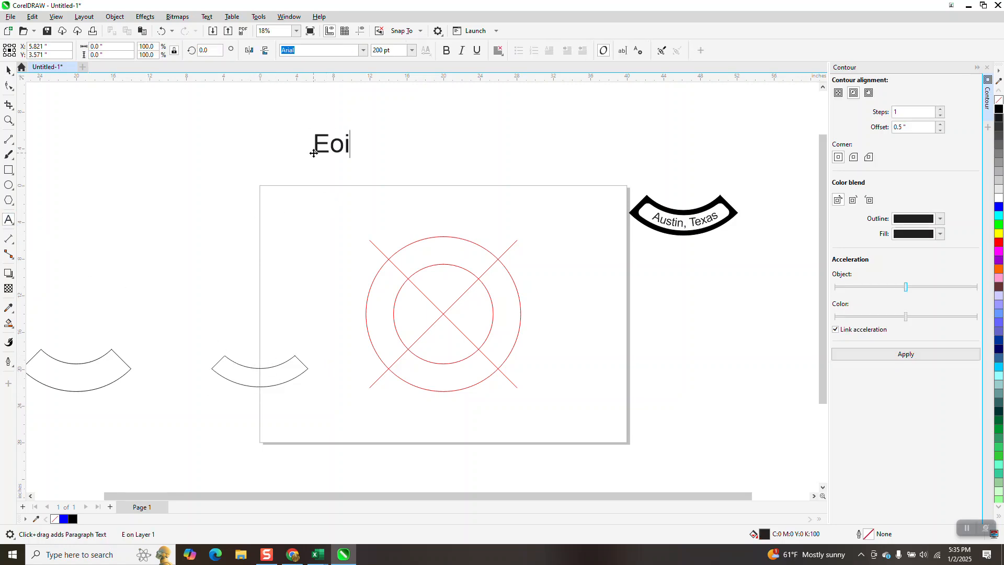
key("BackSpace")
key("BackSpace")
type("pilog")
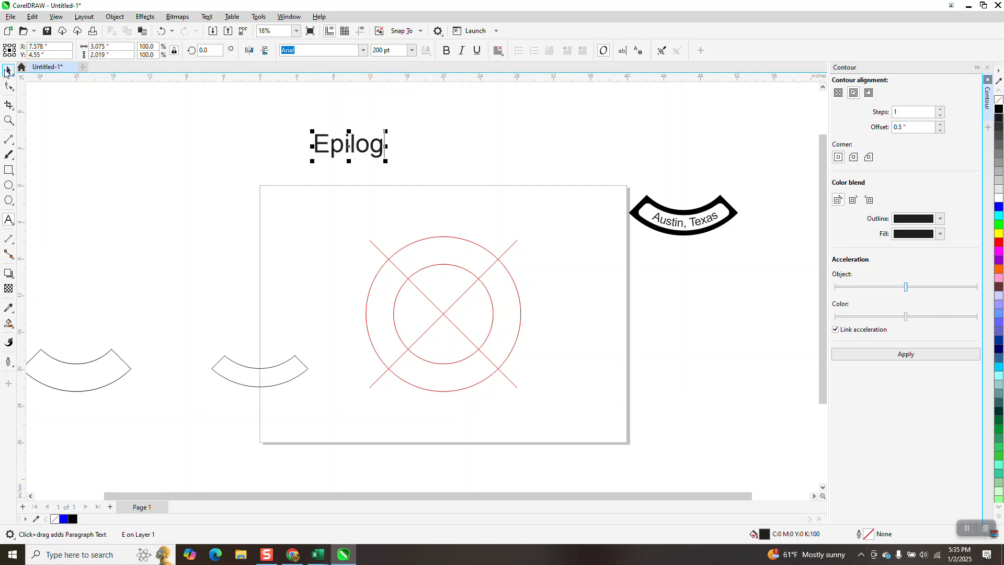
key("BackSpace")
key("BackSpace")
key("BackSpace")
key("BackSpace")
key("BackSpace")
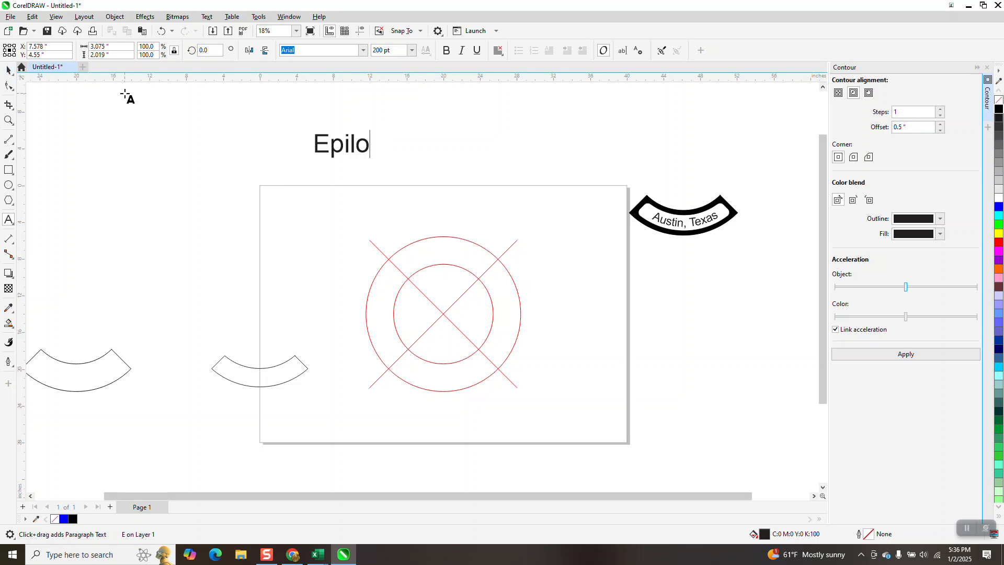
type("PILOG")
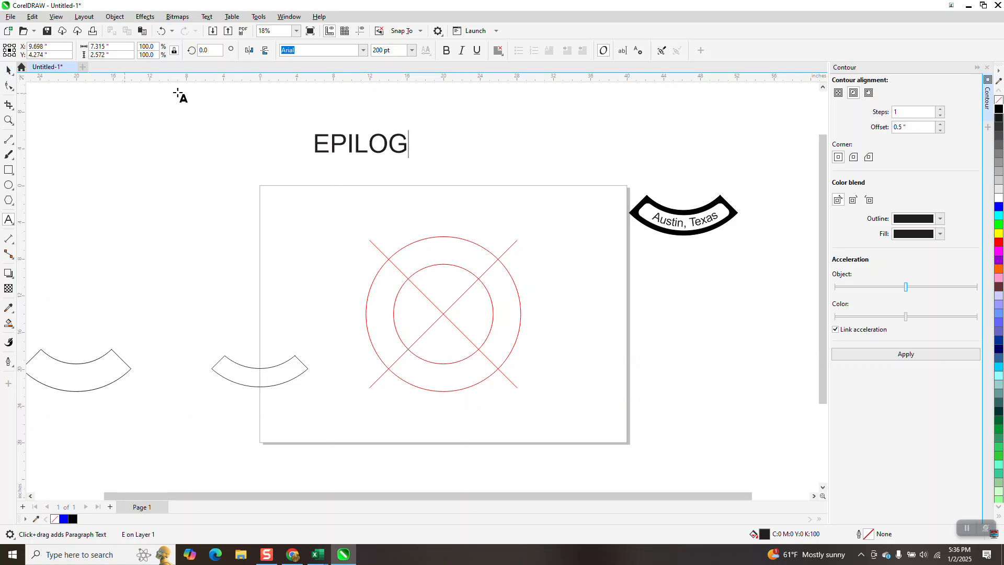
- Move the EPILOG text to the centre just above the inner curved segment and scale it to about 4.4 inches wide
left_click(9, 70)
left_click_drag(360, 144, 261, 355)
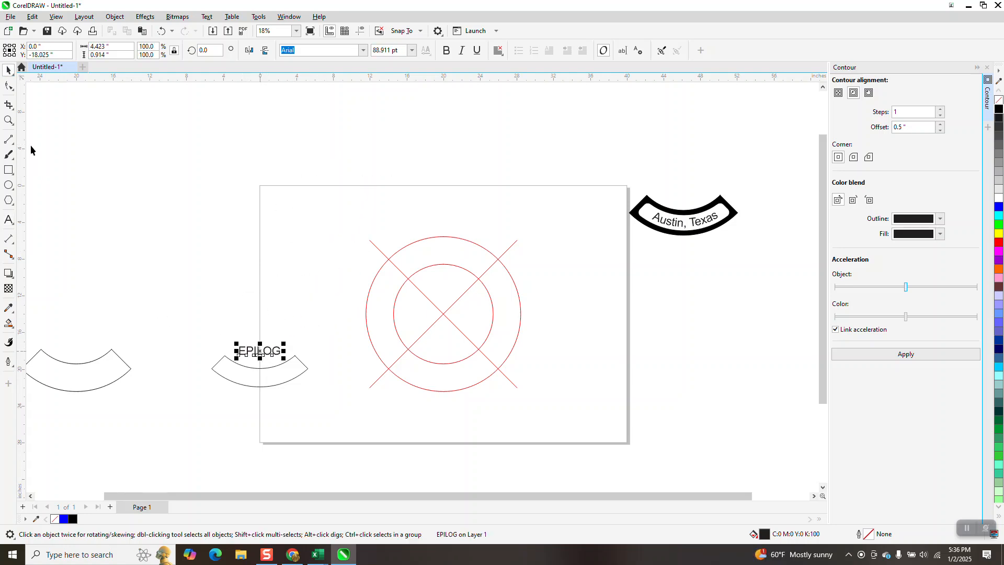
- Examine the nodes of the inner curved segment beneath the EPILOG text using the Shape tool
left_click(9, 120)
left_click_drag(199, 315, 327, 416)
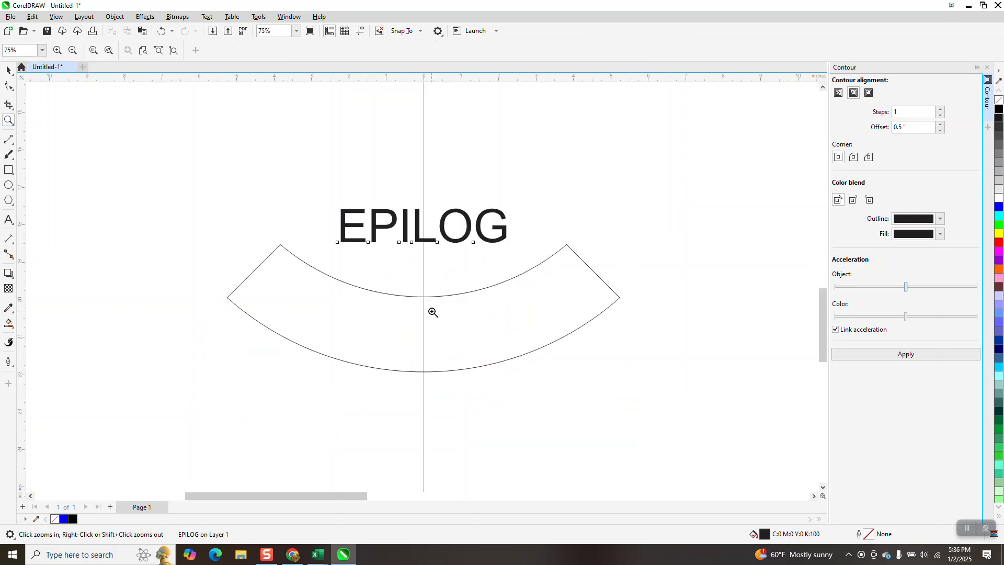
left_click(8, 71)
left_click(8, 85)
left_click(339, 281)
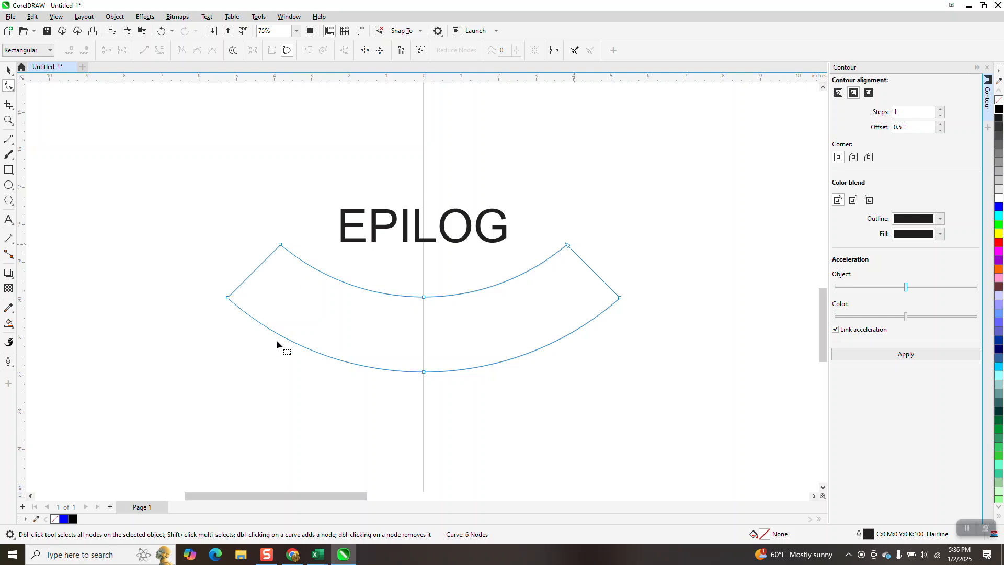
left_click(8, 69)
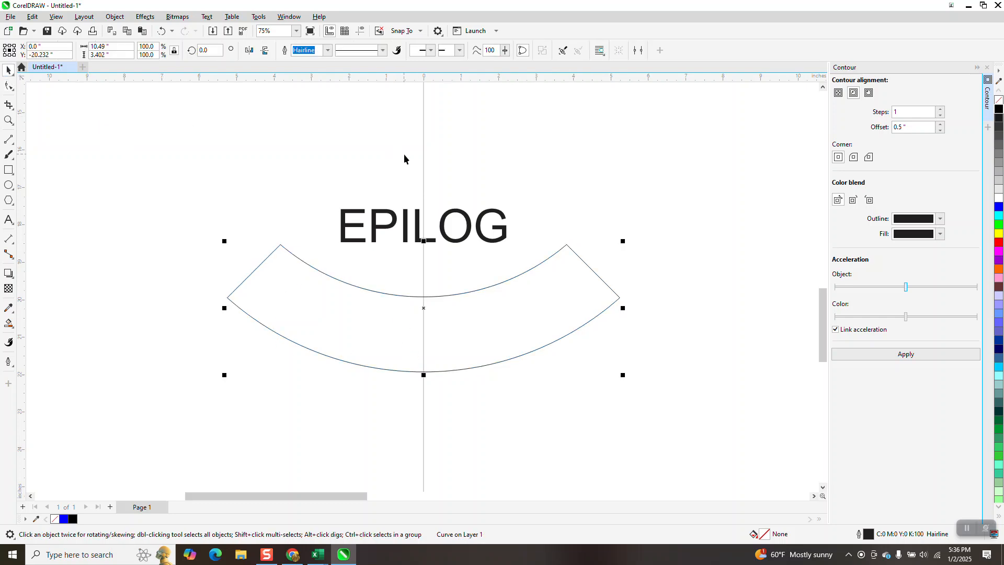
- Try to fit the EPILOG text to the segment's lower arc, mirroring it both vertically and horizontally
left_click(457, 211)
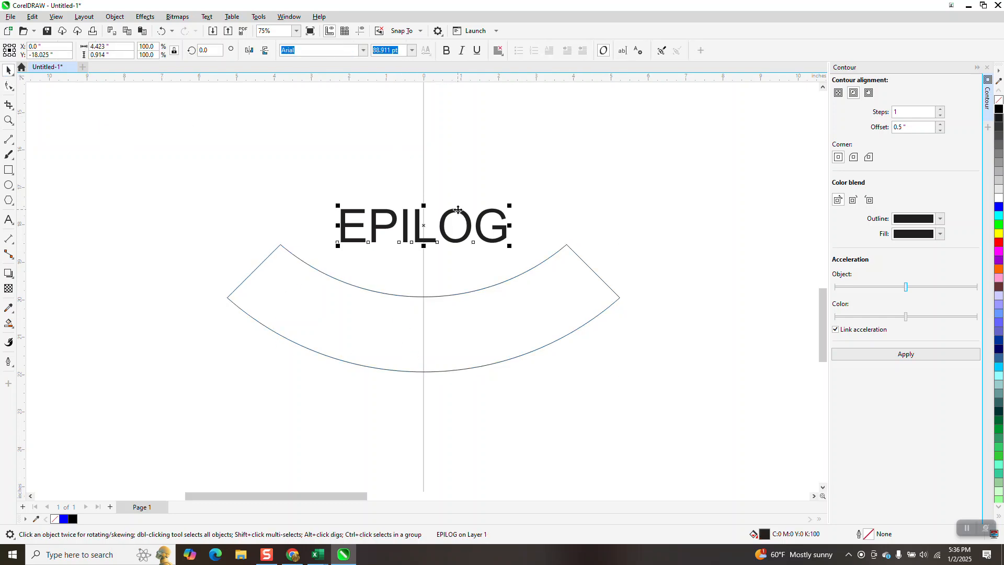
left_click(207, 17)
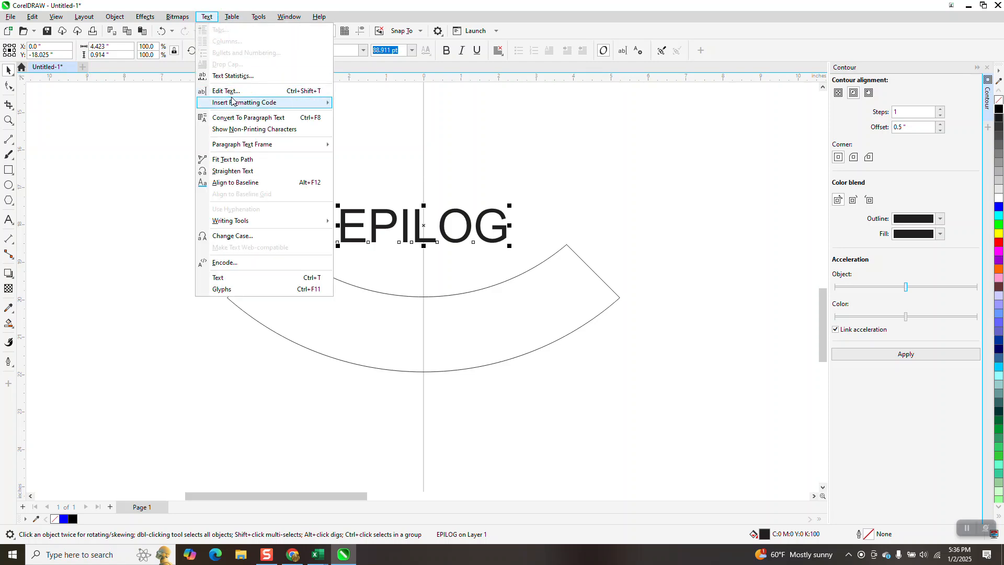
left_click(234, 160)
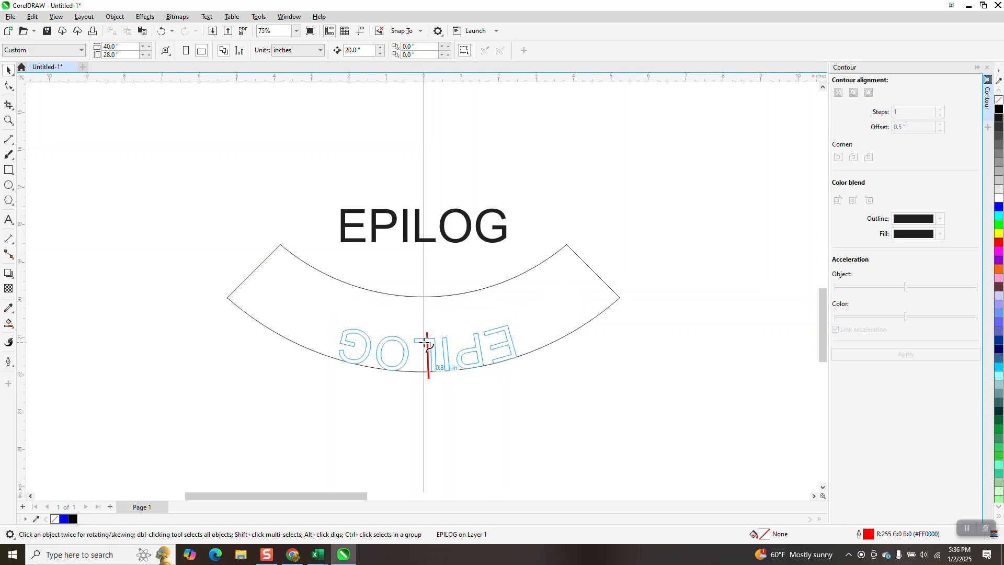
left_click(426, 342)
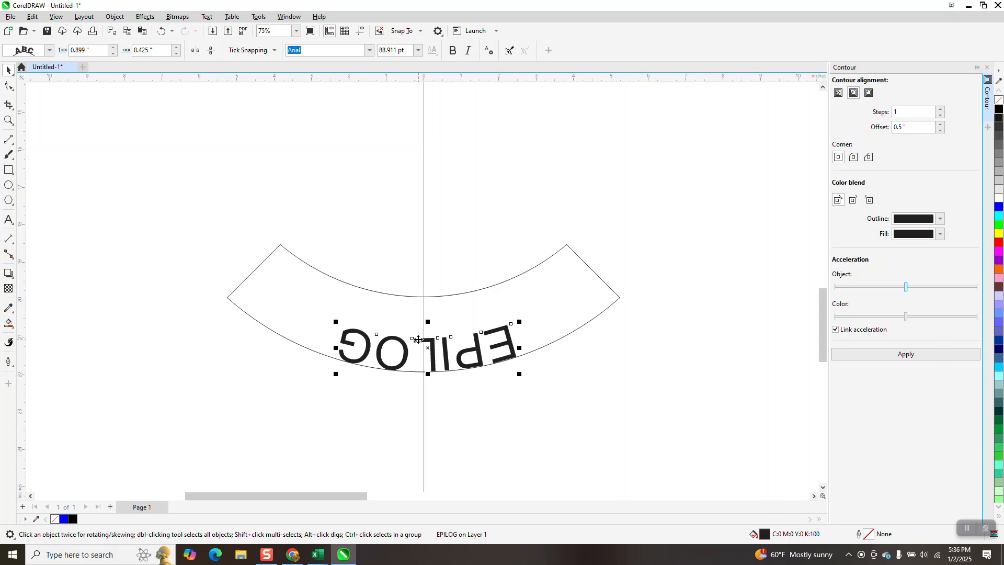
left_click(211, 50)
left_click(195, 51)
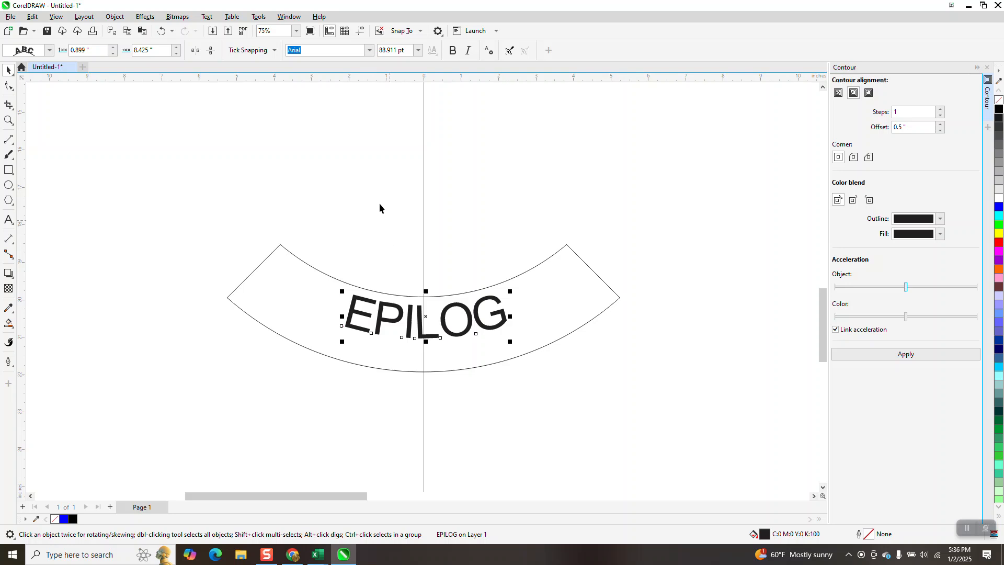
- Undo the text mirroring and the fit to the closed segment's lower arc
left_click(161, 31)
left_click(161, 31)
left_click(161, 31)
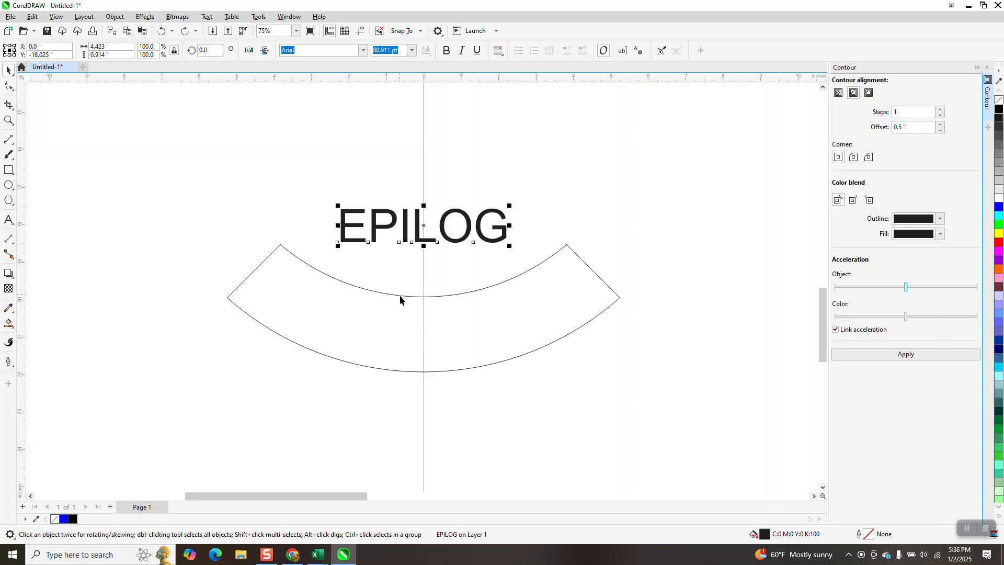
left_click(399, 298)
left_click(9, 86)
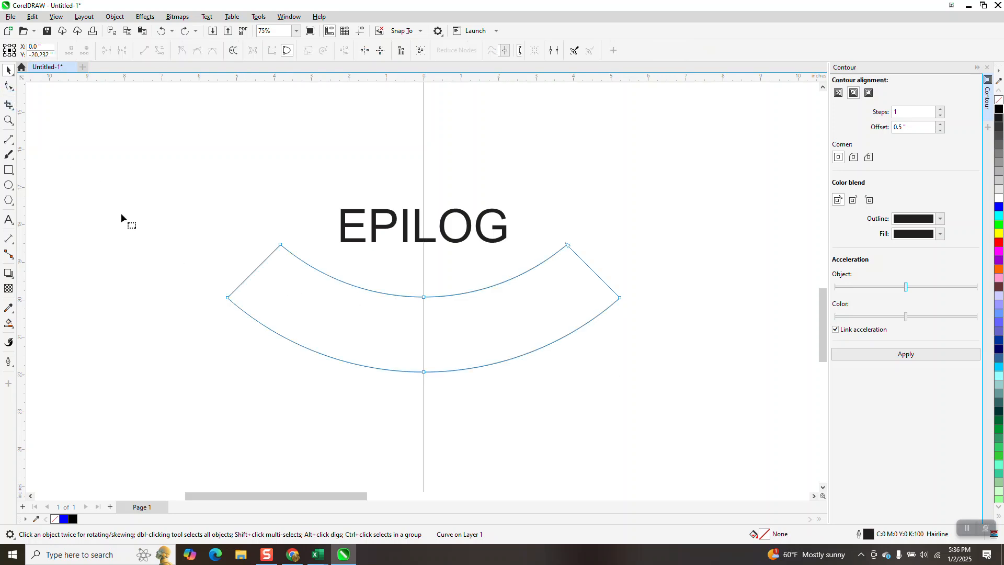
left_click_drag(230, 306, 230, 306)
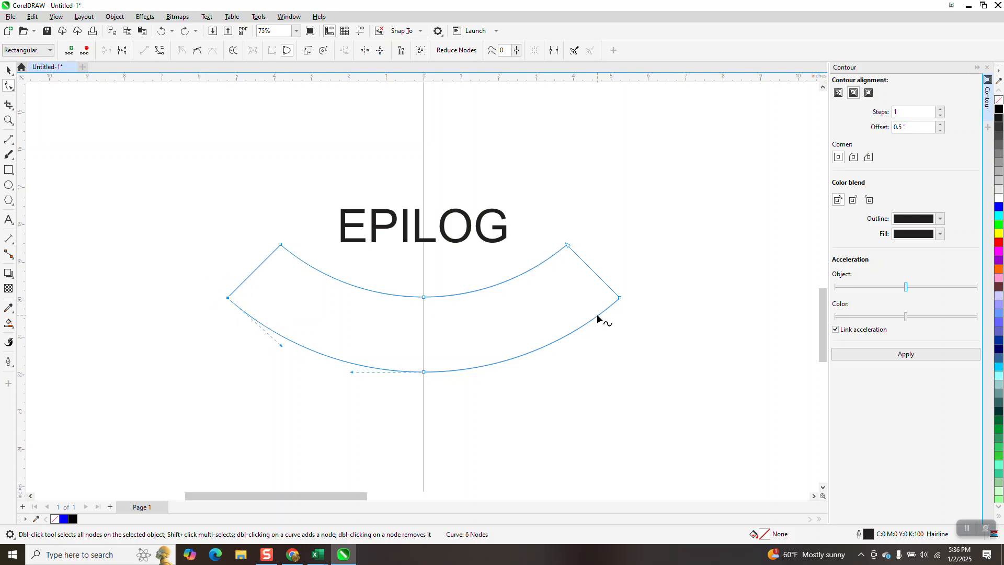
left_click_drag(635, 286, 616, 311)
scroll(413, 309, "down", 1)
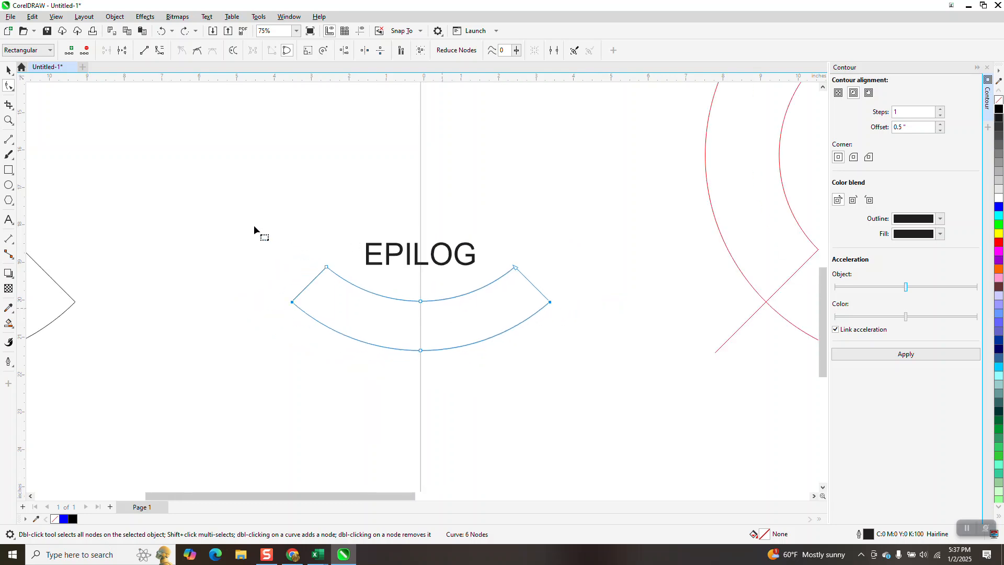
- Duplicate the curved segment beneath EPILOG, place one copy 20 inches left inside the outer contour, and select the segment still under the text
left_click(9, 72)
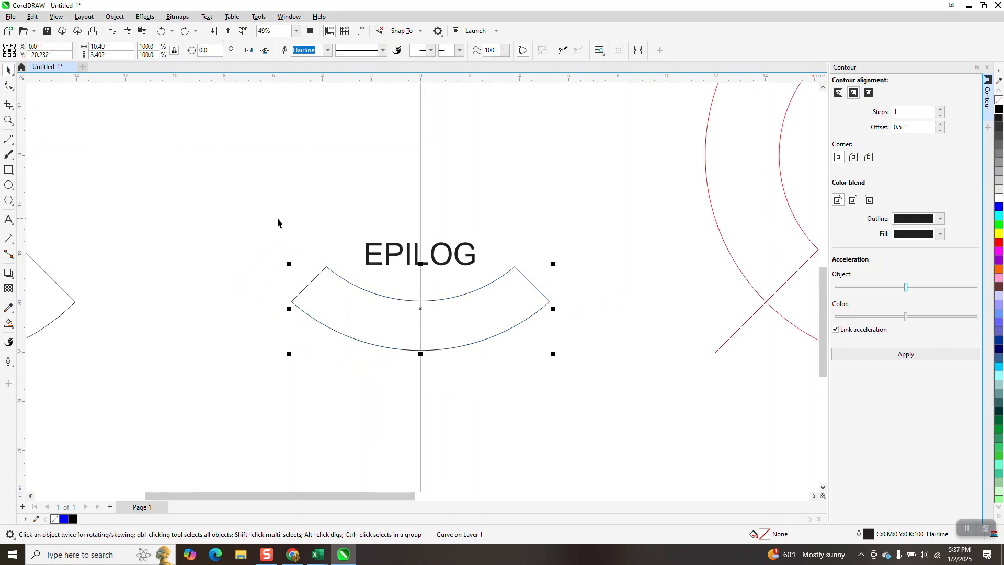
key("Tab")
left_click(454, 299)
- Delete the middle nodes of the segment's two arcs and break the curve apart at its two lower corner nodes
left_click(9, 87)
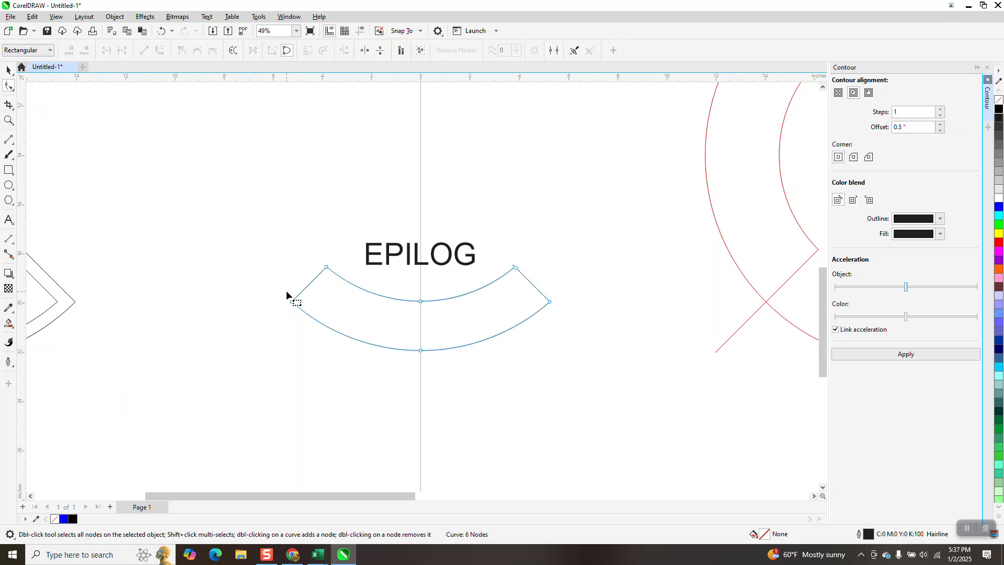
left_click_drag(459, 367, 464, 366)
key("Delete")
left_click_drag(358, 338, 581, 344)
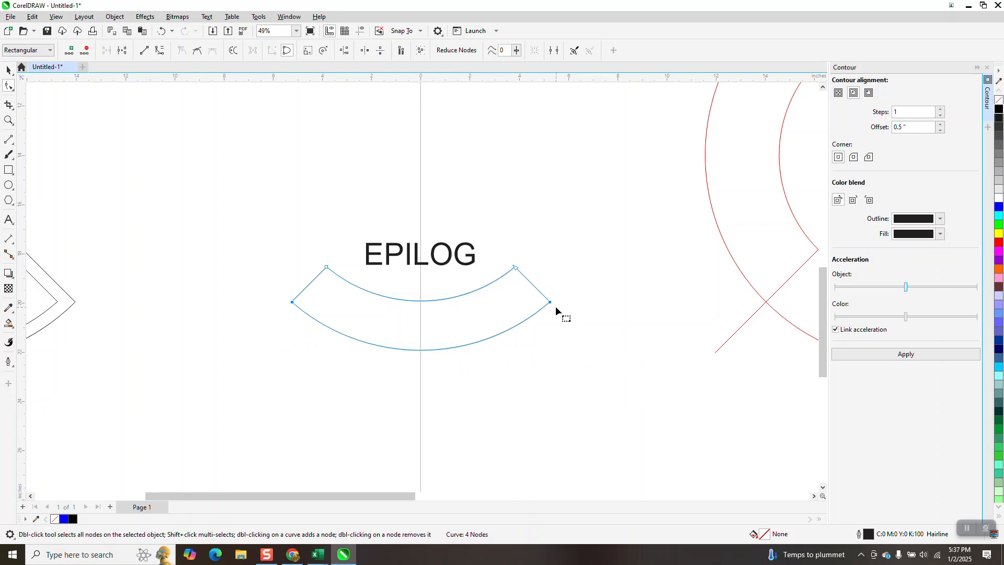
right_click(552, 303)
left_click(593, 347)
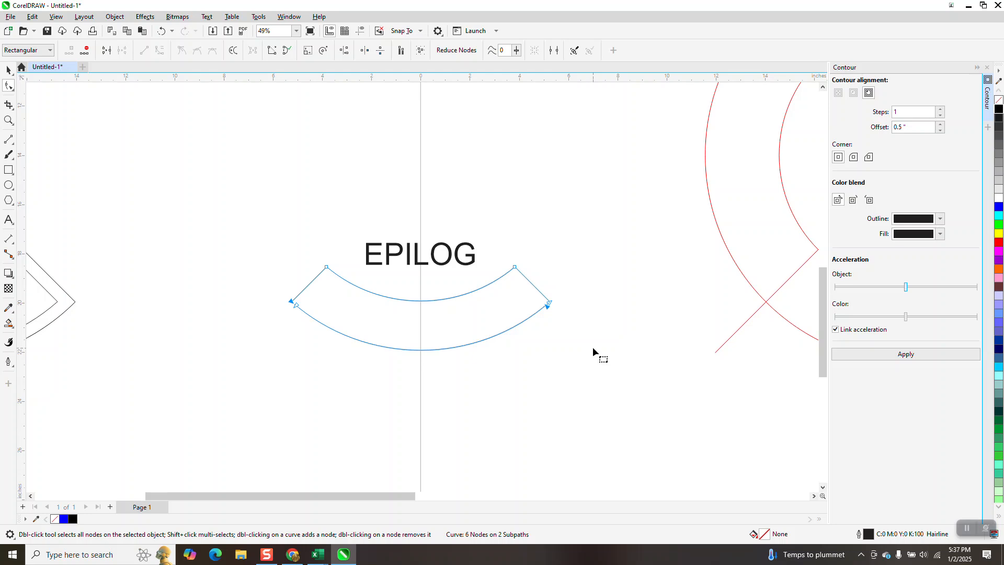
- Remove the segment's upper arc and slanted sides with Virtual Segment Delete, keeping only the lower arc
left_click(12, 108)
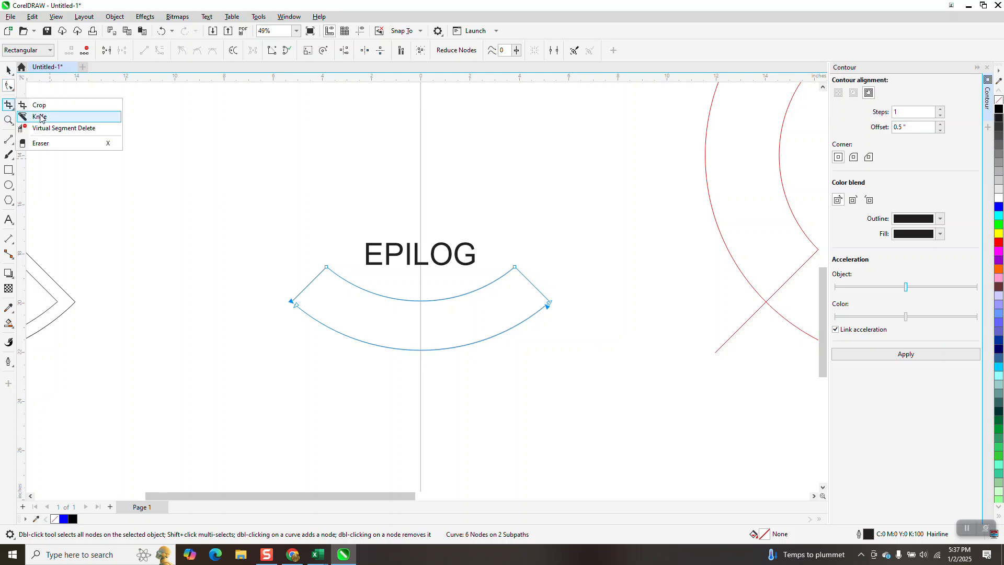
left_click(50, 129)
left_click(347, 289)
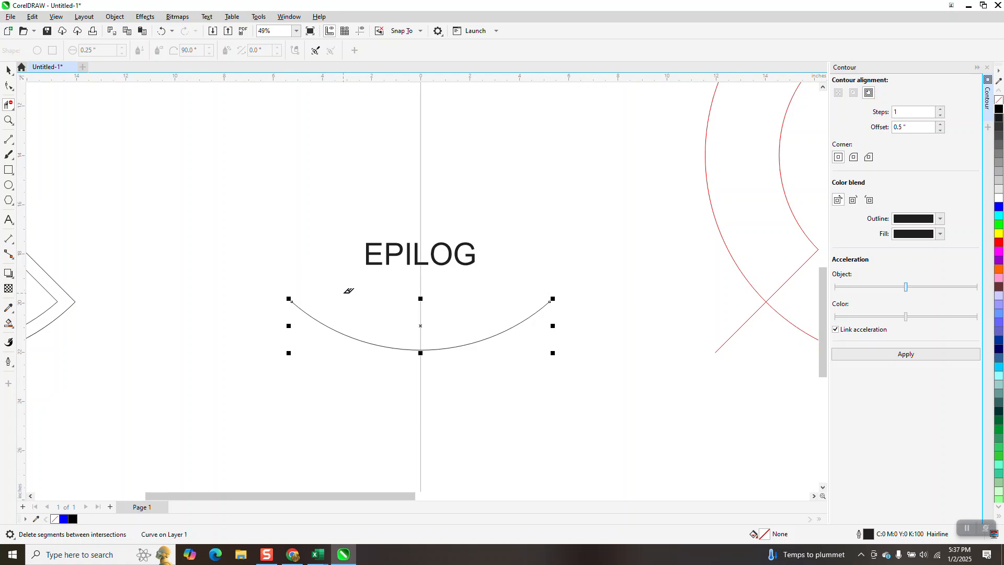
left_click(9, 70)
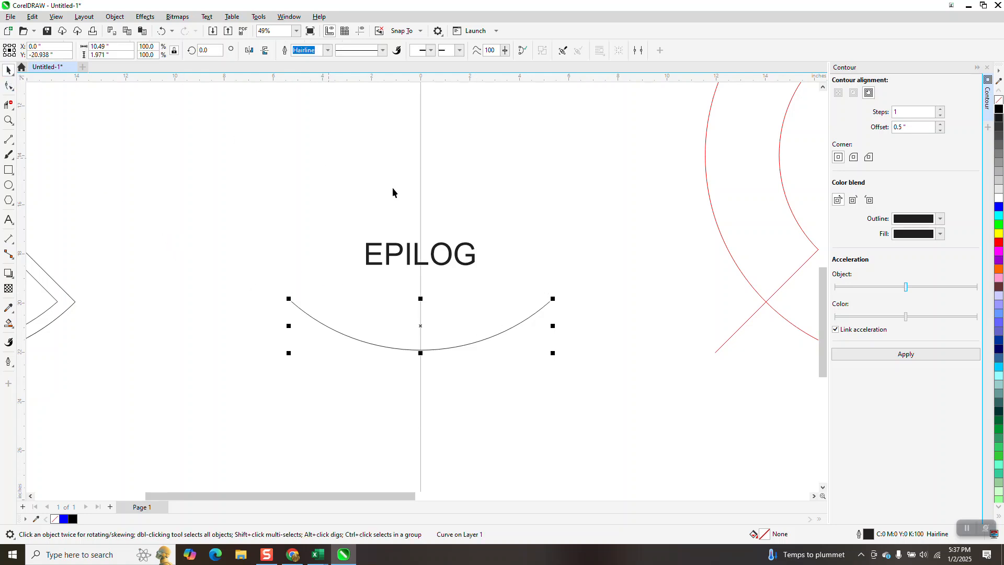
left_click(478, 209)
- Examine the nodes of the remaining lower arc with the Shape tool
left_click(472, 260)
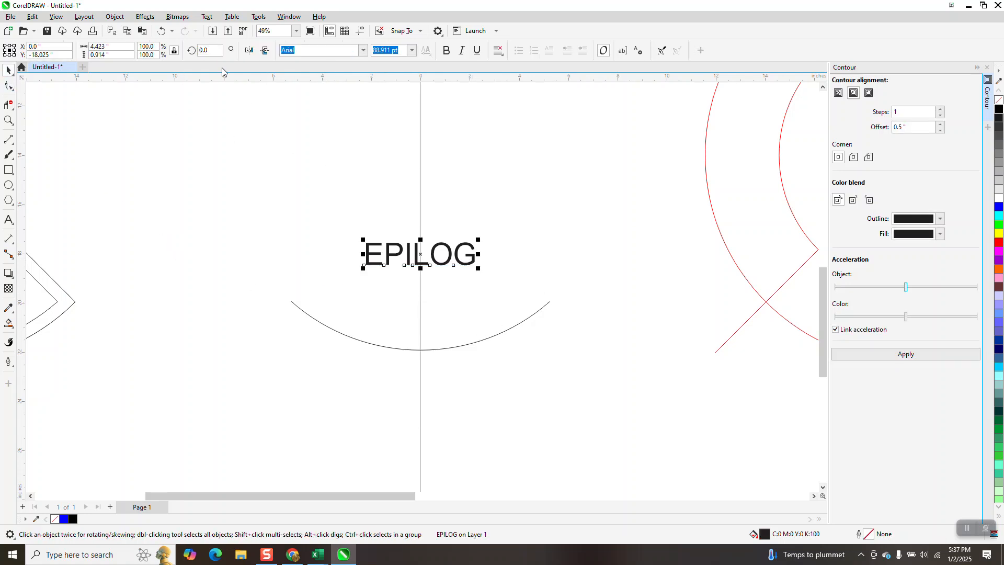
left_click(207, 17)
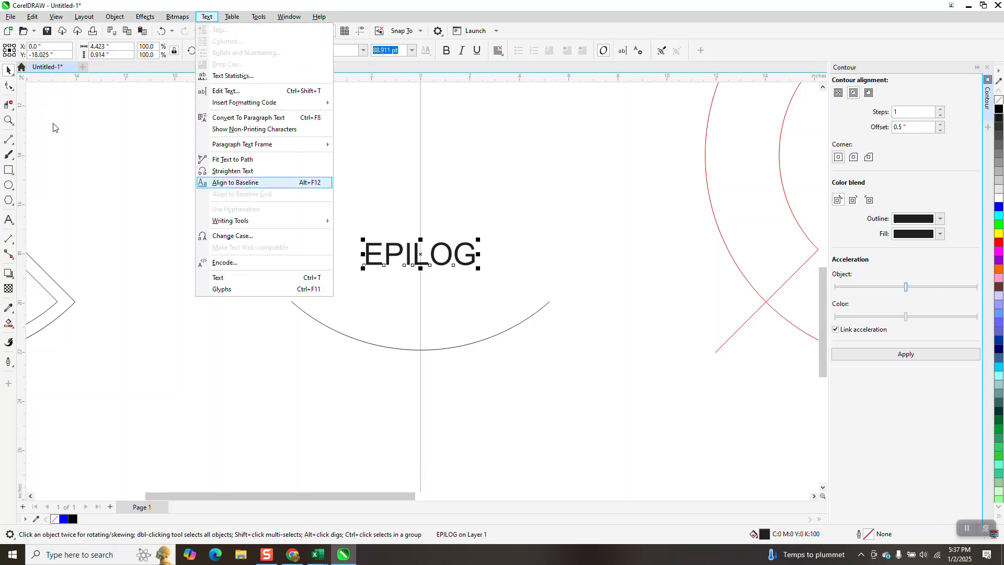
left_click(8, 89)
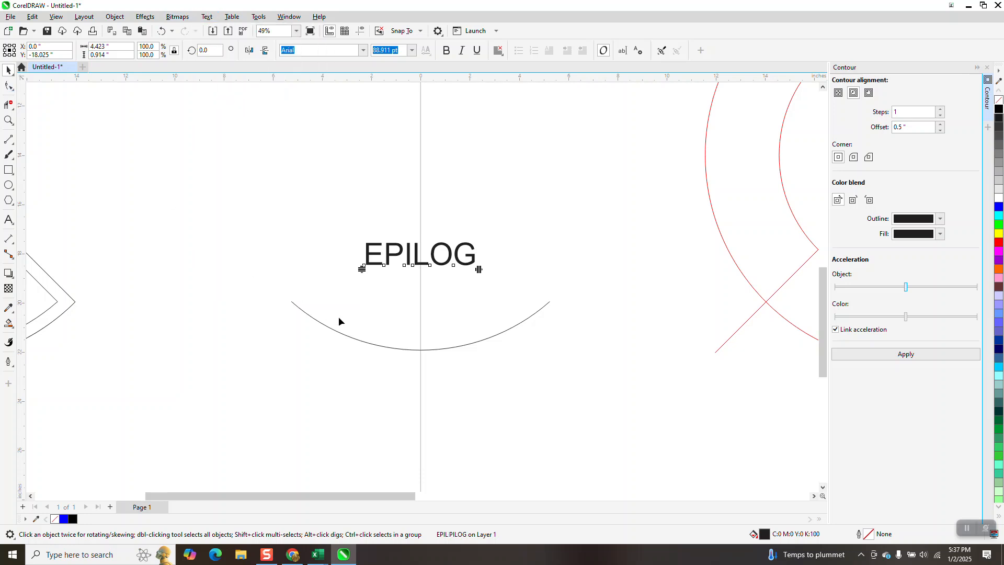
left_click(374, 346)
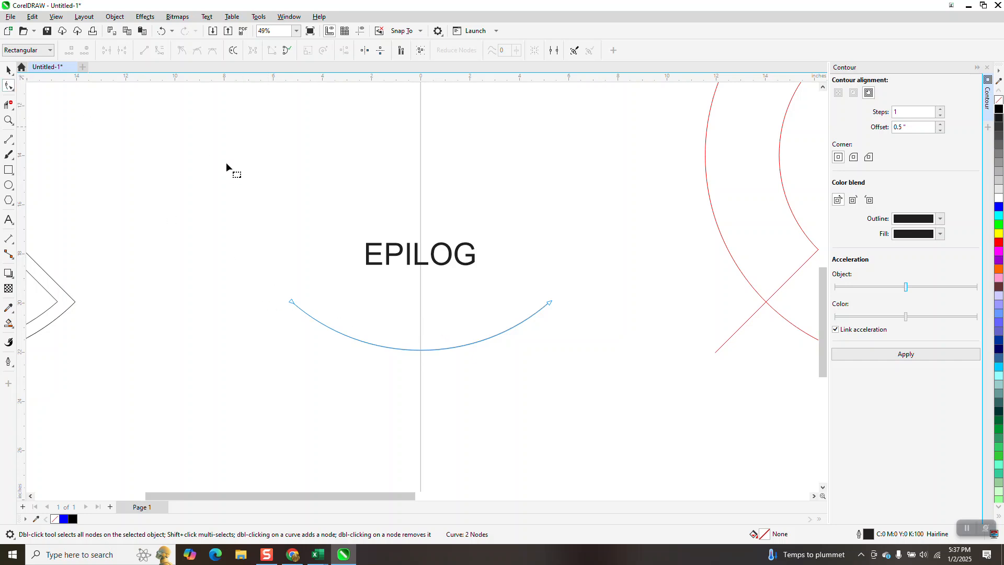
left_click(8, 69)
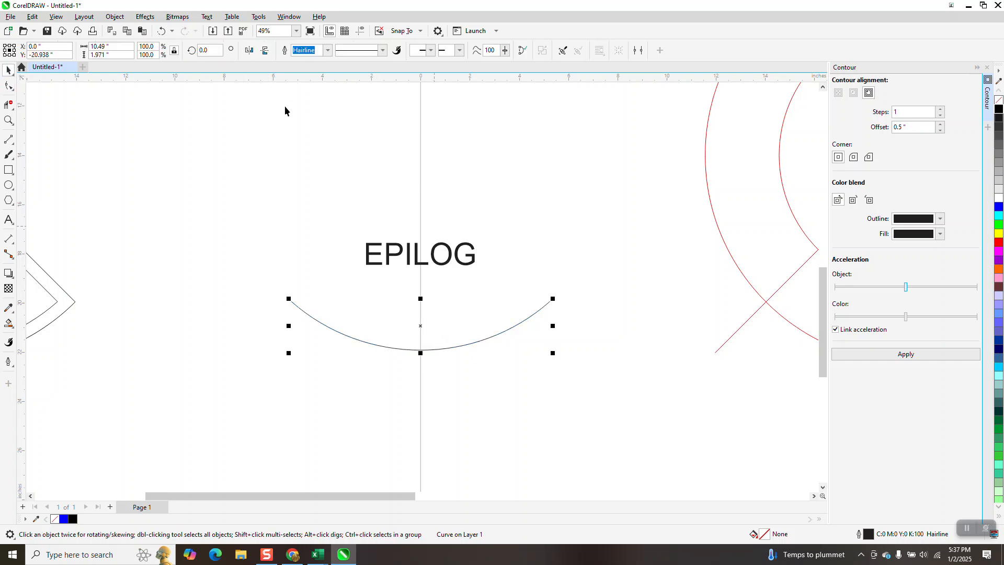
- Fit the EPILOG text to the open lower arc, centred on the vertical page edge
left_click(398, 248)
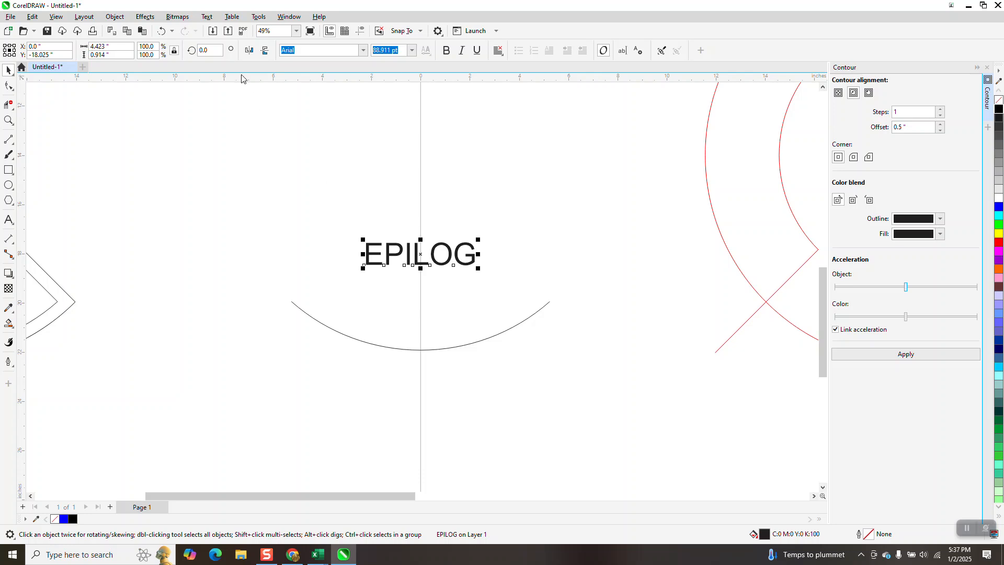
left_click(208, 17)
left_click(233, 159)
left_click(364, 341)
- Set the EPILOG text's distance from the path to 0.45 inches
left_click(9, 120)
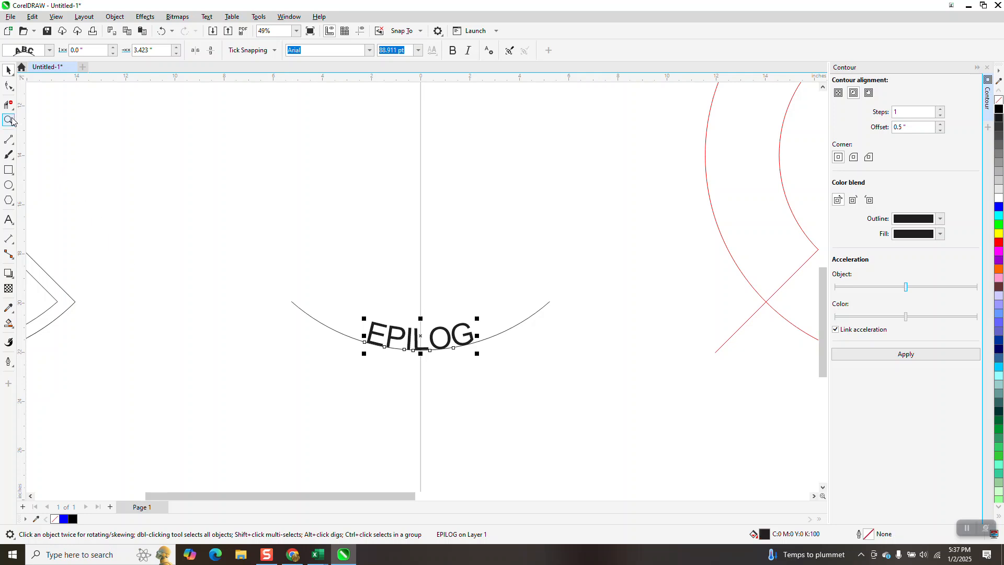
left_click_drag(283, 285, 642, 424)
scroll(432, 334, "down", 5)
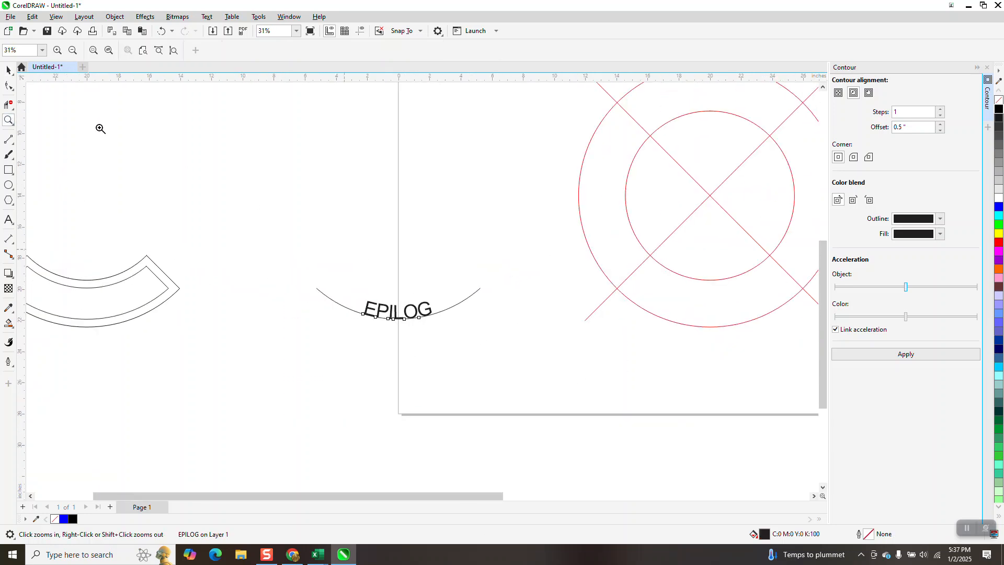
left_click(8, 70)
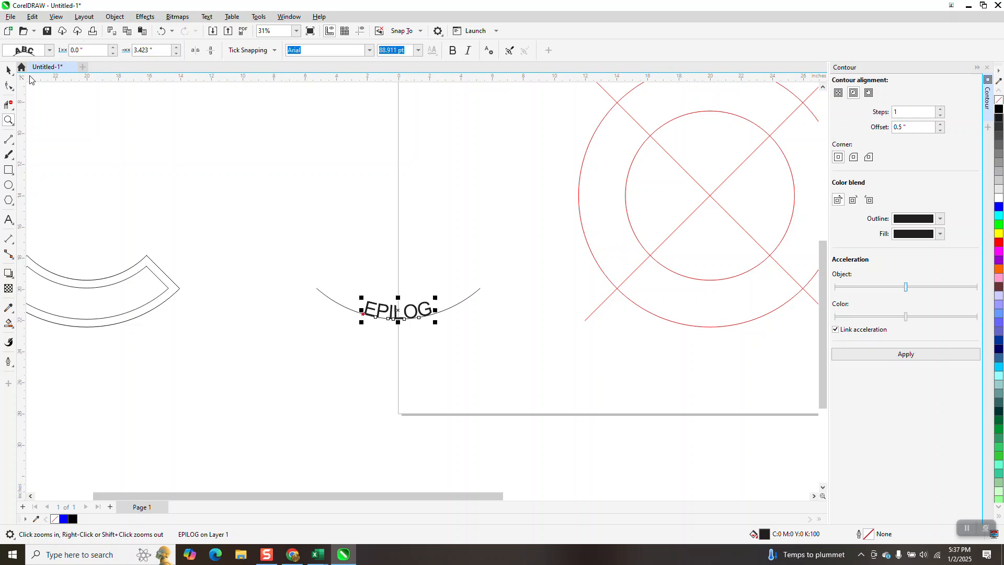
left_click(114, 47)
left_click(113, 47)
left_click(113, 48)
left_click(114, 48)
left_click(114, 48)
left_click(113, 47)
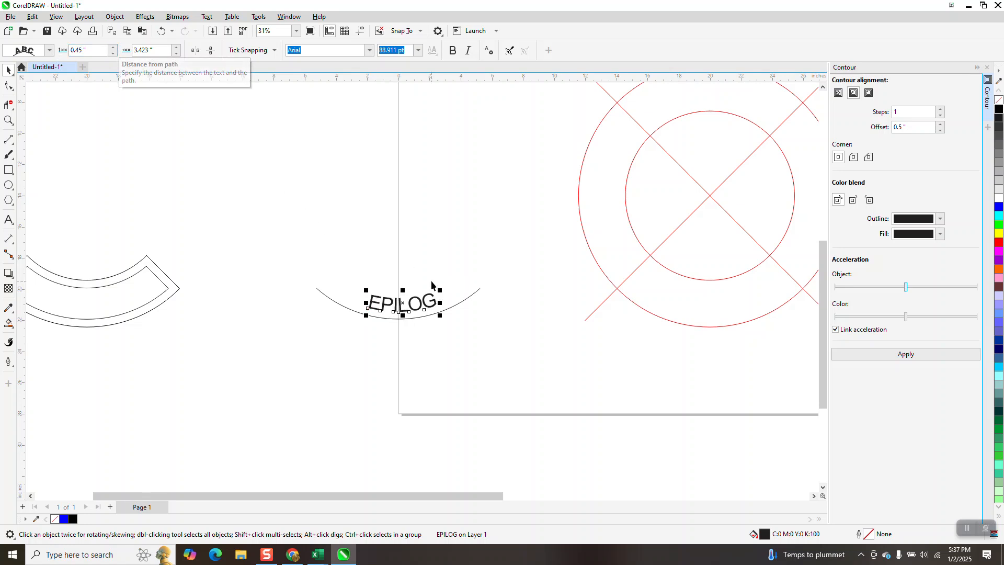
- Move the inner curved segment from inside the outer contour 20 inches right so it encloses the EPILOG text
left_click(164, 288)
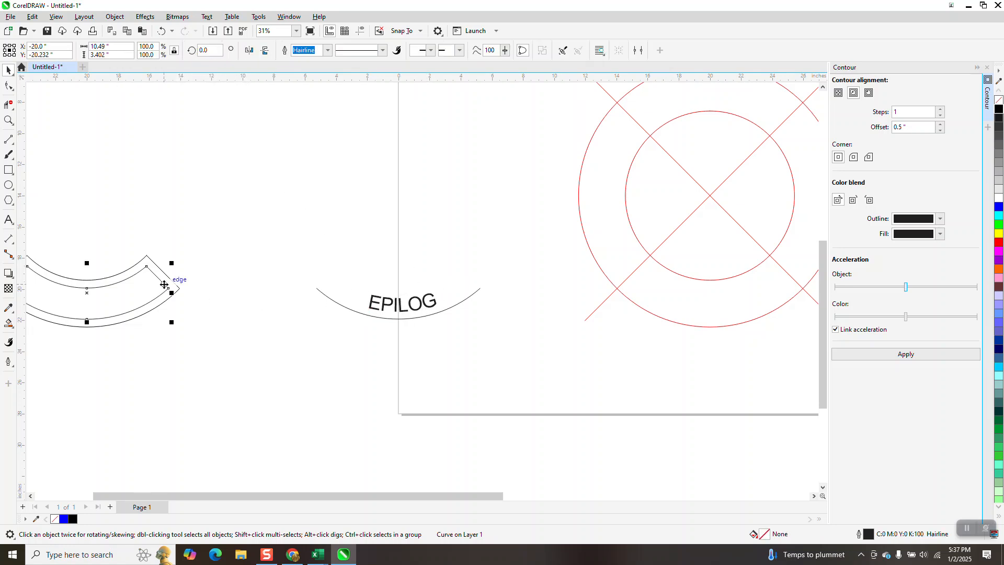
key("c")
left_click(8, 120)
left_click_drag(314, 259, 576, 371)
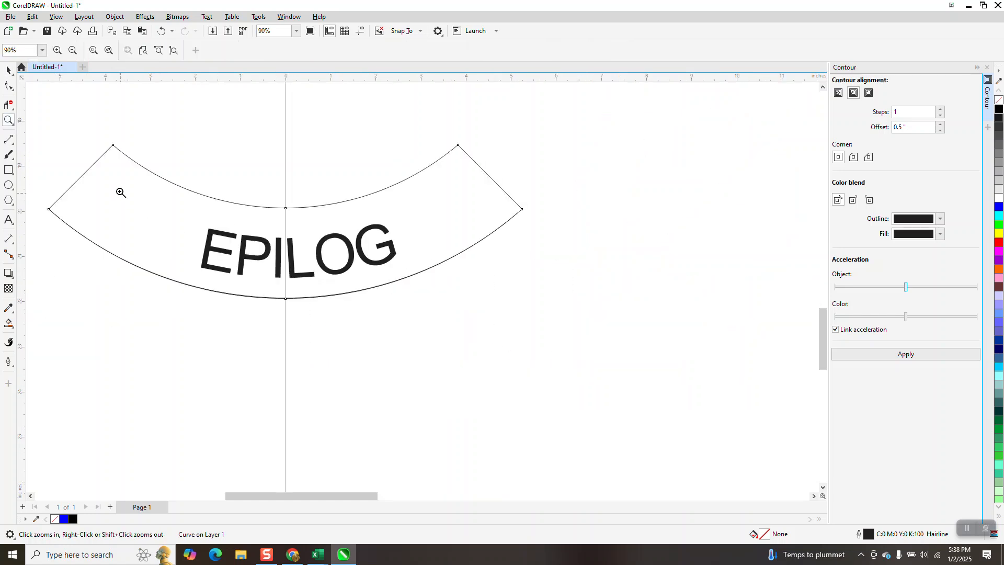
- Set the EPILOG text's distance from the path to 0.55 inches and its offset along the path to 3.273 inches
left_click(9, 70)
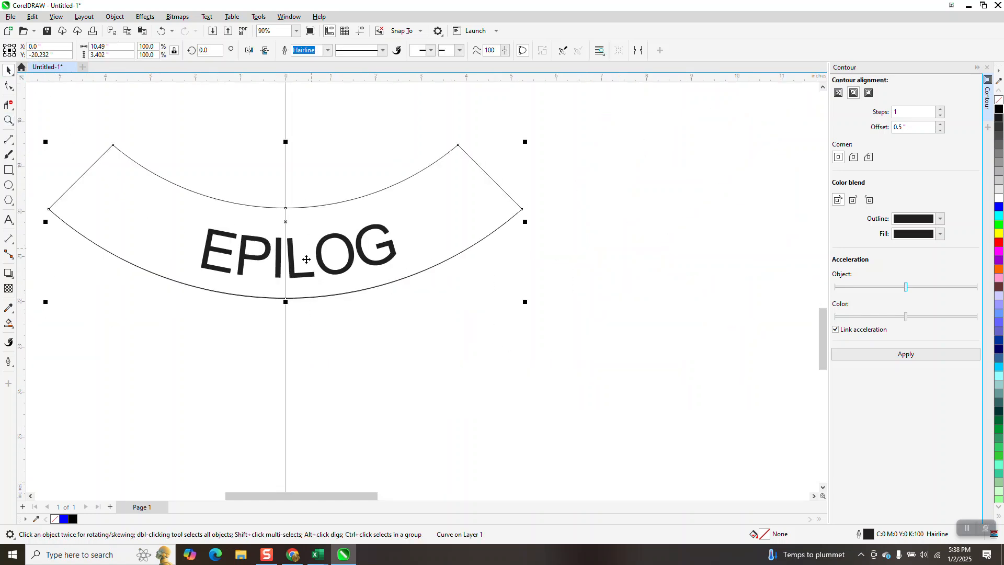
left_click(339, 309)
left_click(343, 273)
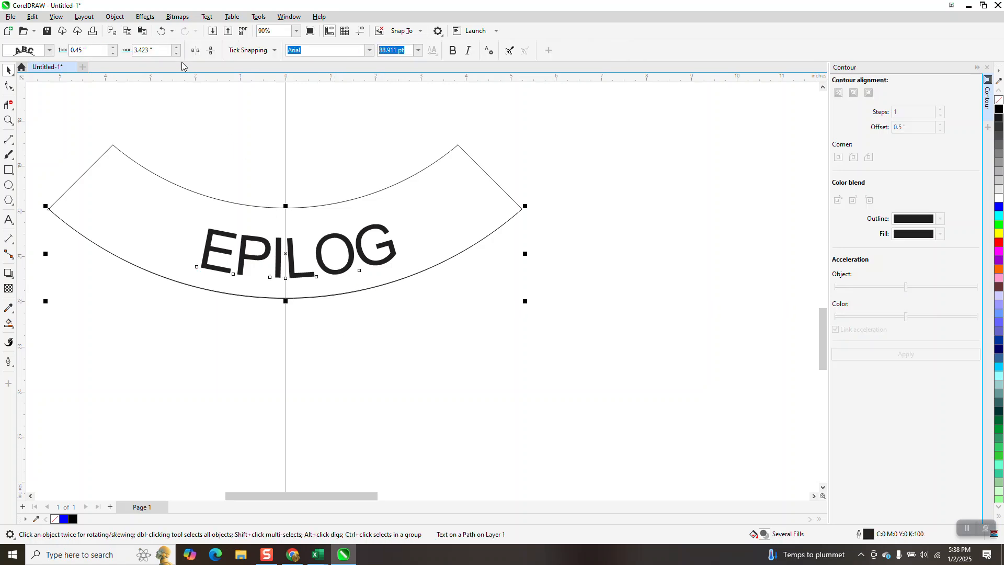
left_click(113, 47)
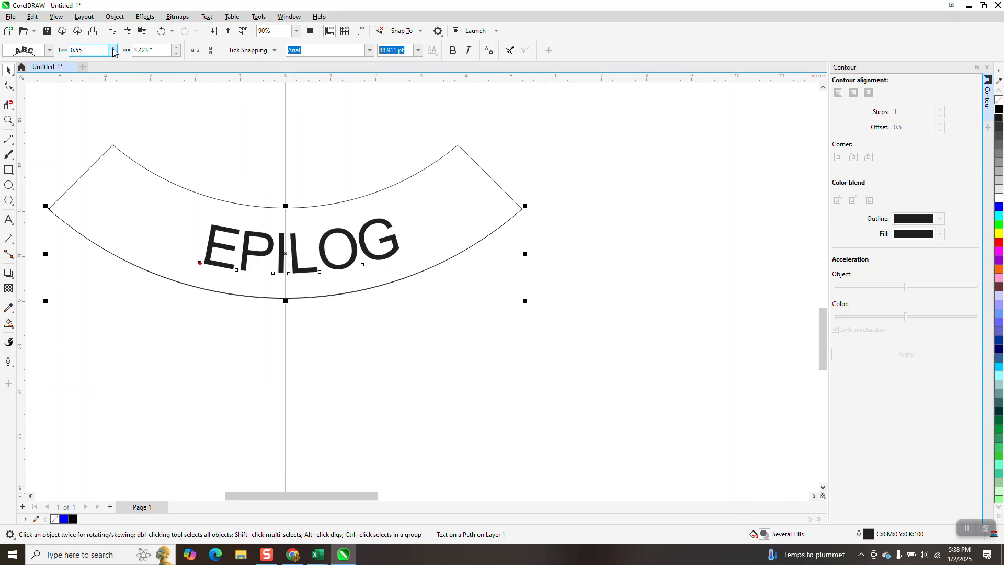
left_click(177, 53)
left_click(177, 53)
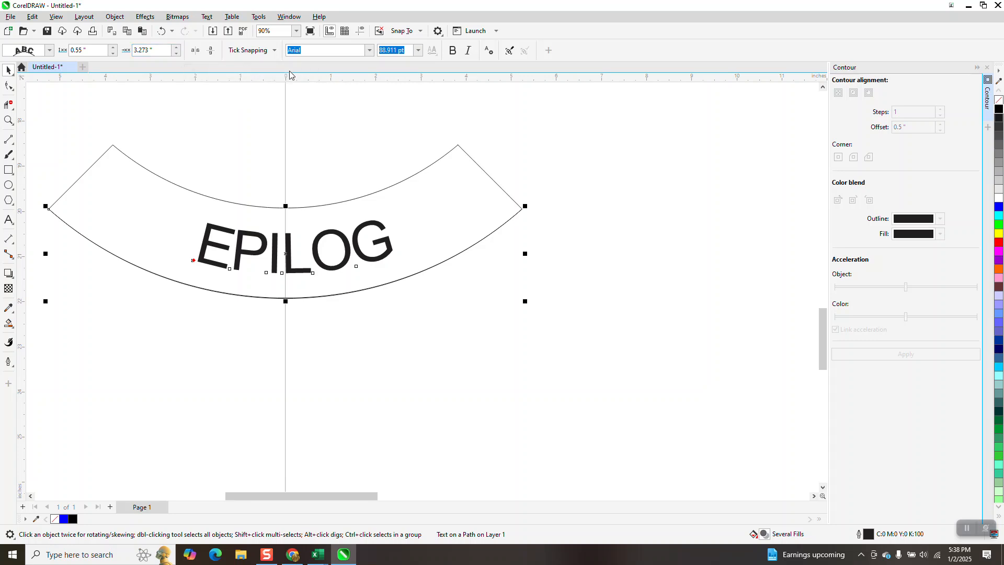
- Place a horizontal guideline at the tops of the EPILOG letters and set the text's path offset to 3.173 inches
left_click_drag(295, 89, 293, 235)
left_click(347, 257)
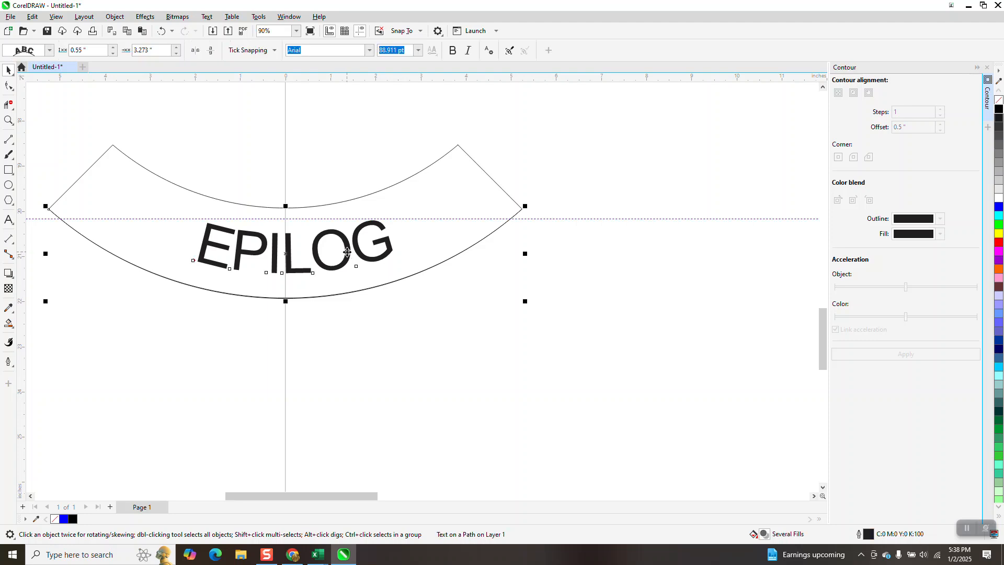
left_click(176, 48)
left_click(176, 53)
left_click(176, 54)
left_click(176, 53)
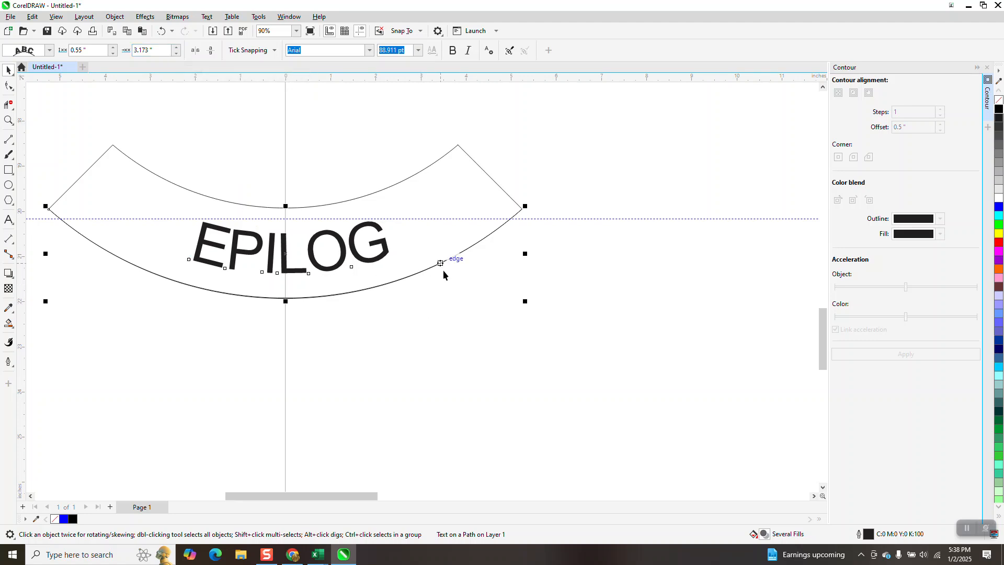
- Move the inner curved segment together with the EPILOG text 20 inches left, back inside the outer contour
scroll(451, 294, "down", 5)
left_click(414, 247)
left_click(426, 271)
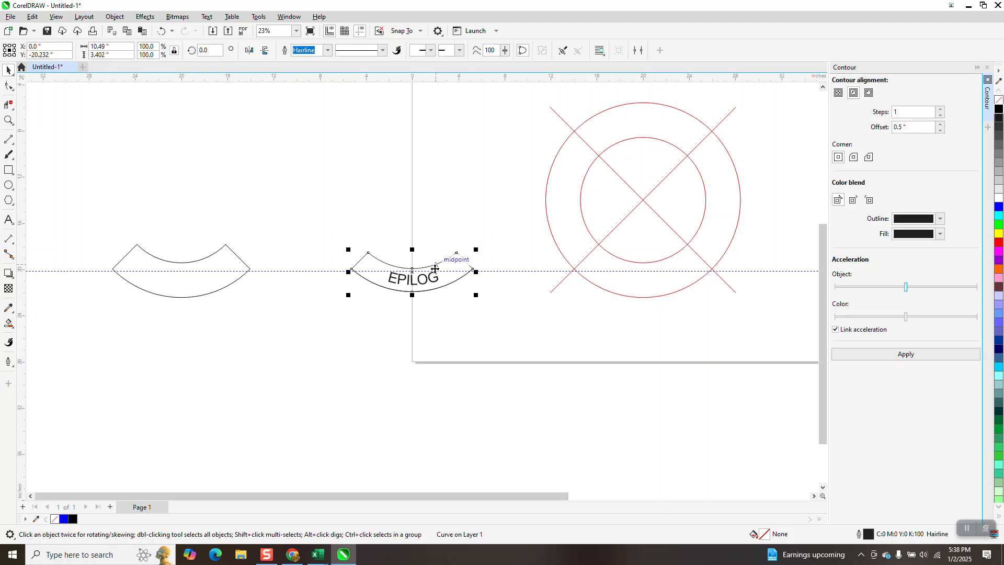
left_click_drag(315, 214, 615, 398)
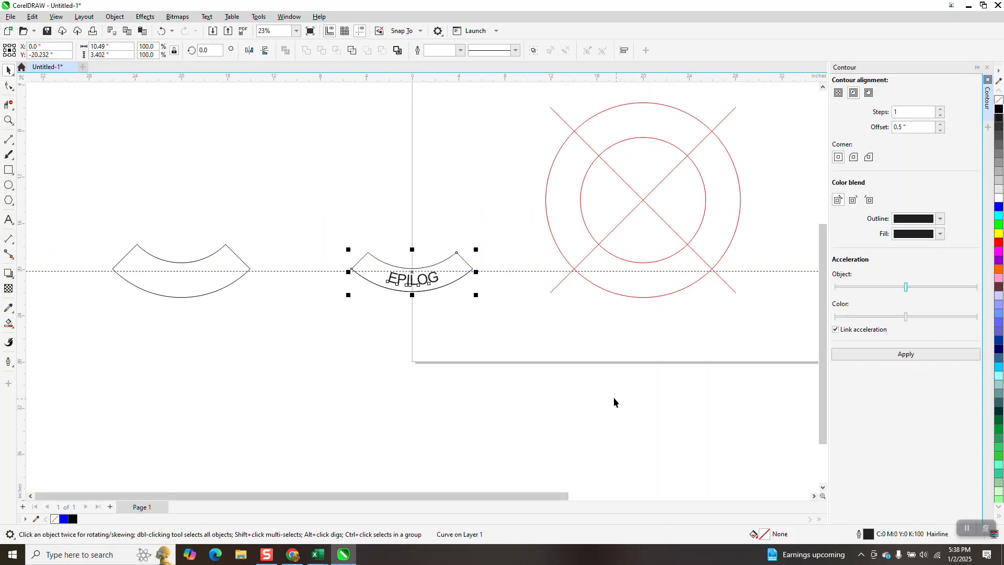
key("Left")
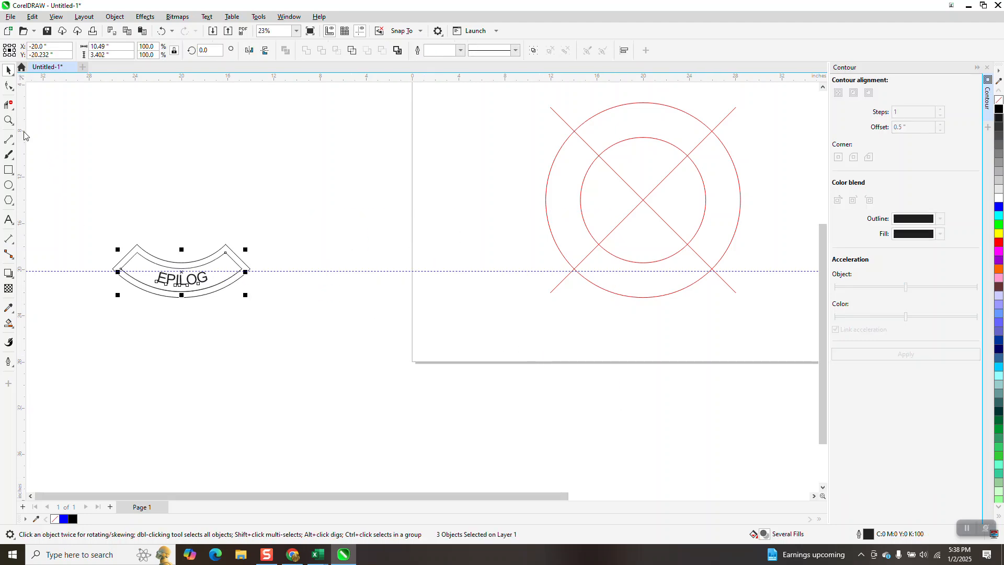
- Round all four corners of the inner curved segment with a 0.5-inch fillet
left_click(8, 122)
left_click_drag(105, 227, 354, 336)
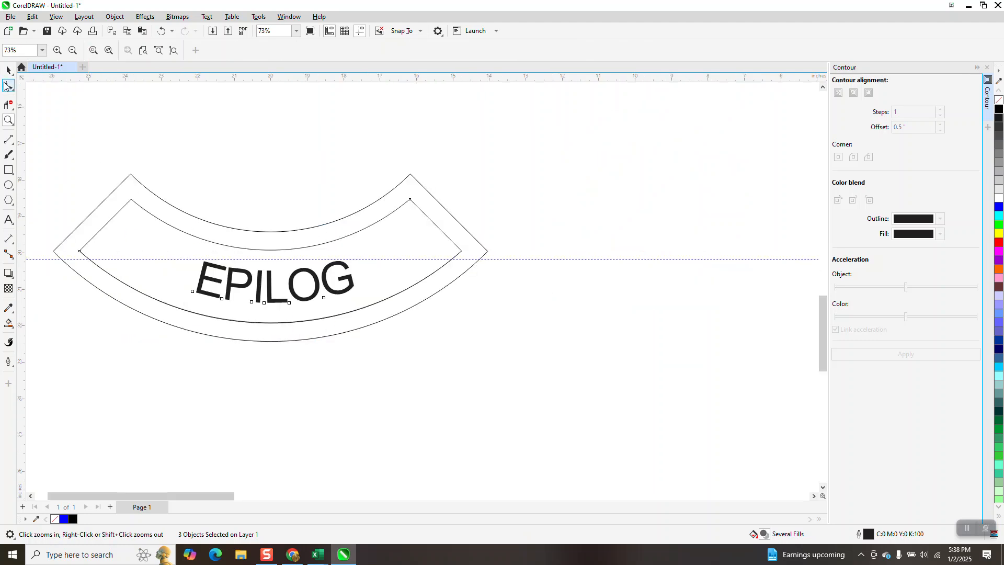
left_click(9, 86)
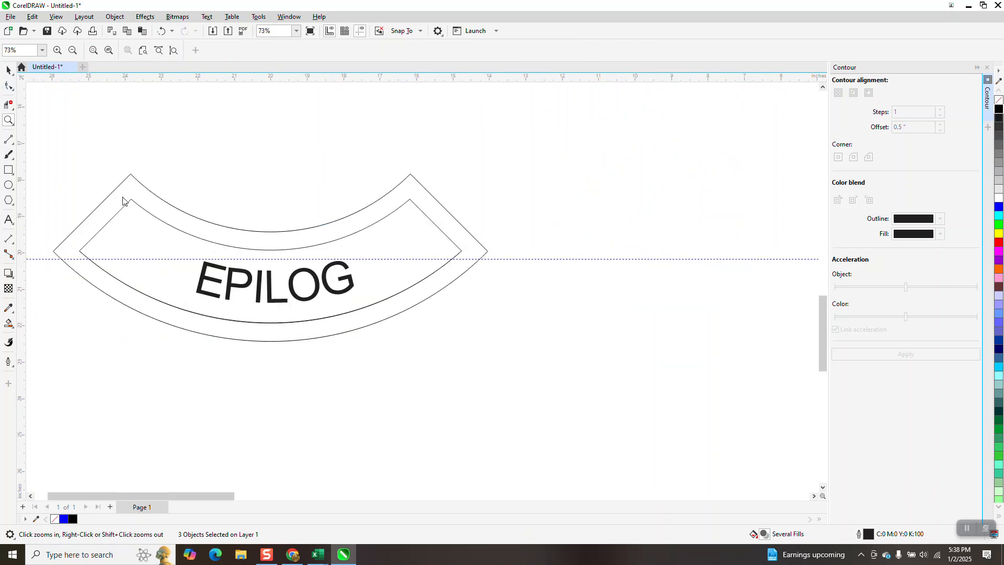
left_click(223, 242)
left_click_drag(259, 224, 296, 353)
key("Delete")
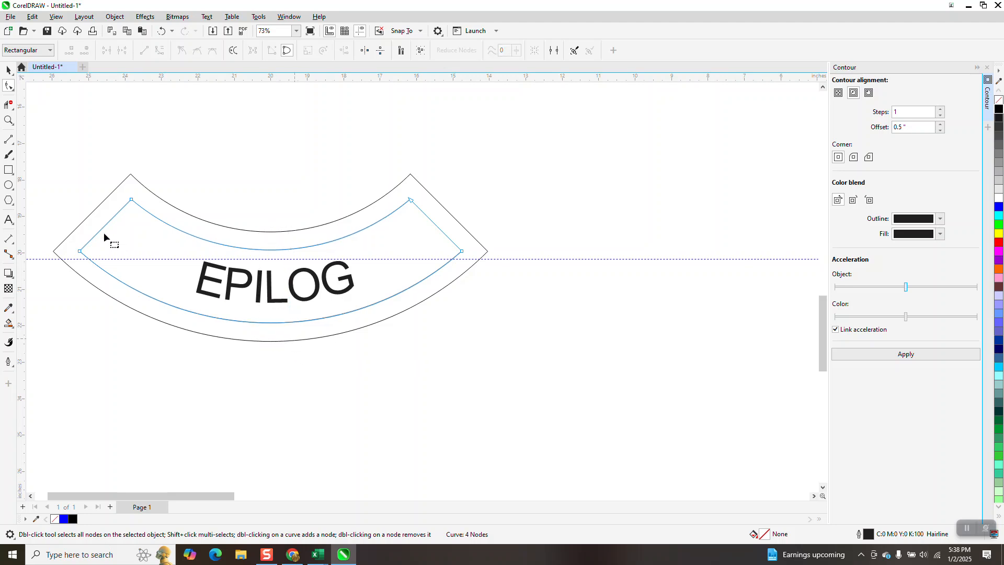
left_click_drag(316, 334, 525, 356)
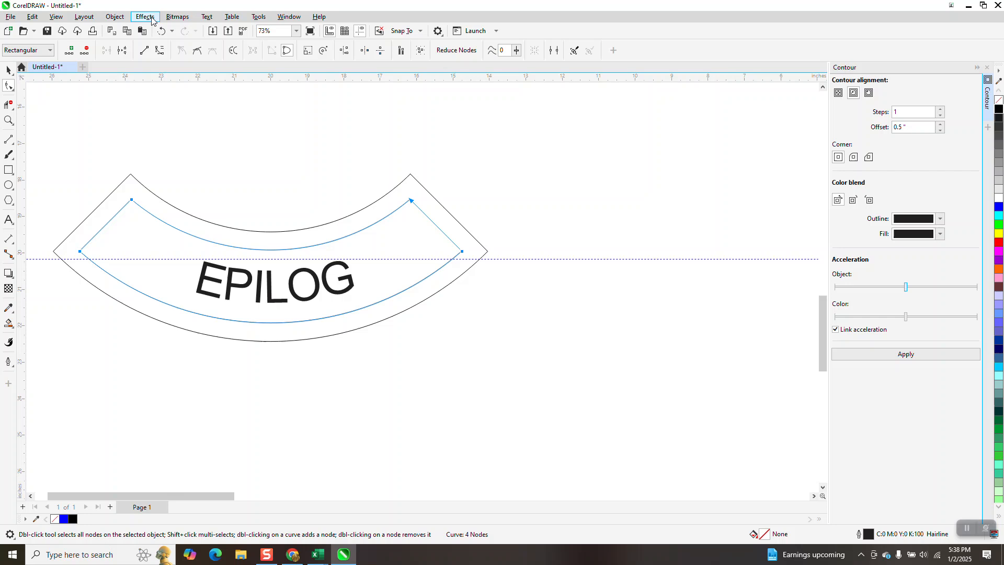
left_click(290, 17)
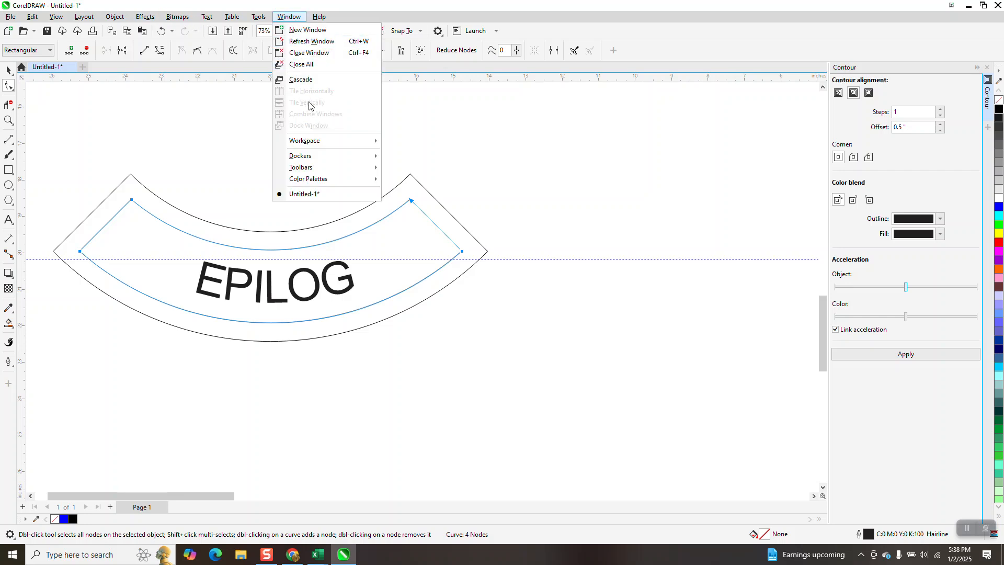
mouse_move(311, 155)
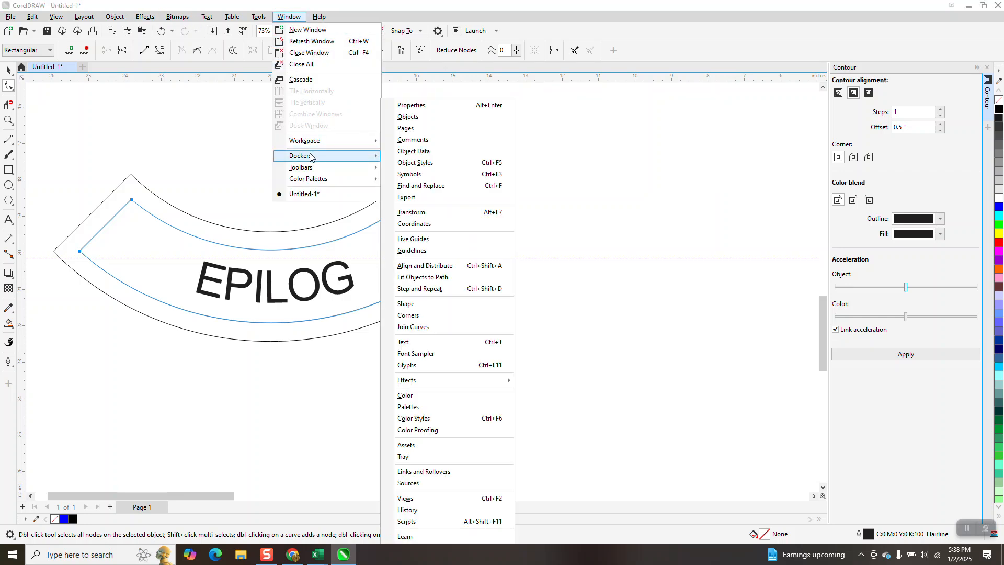
left_click(411, 315)
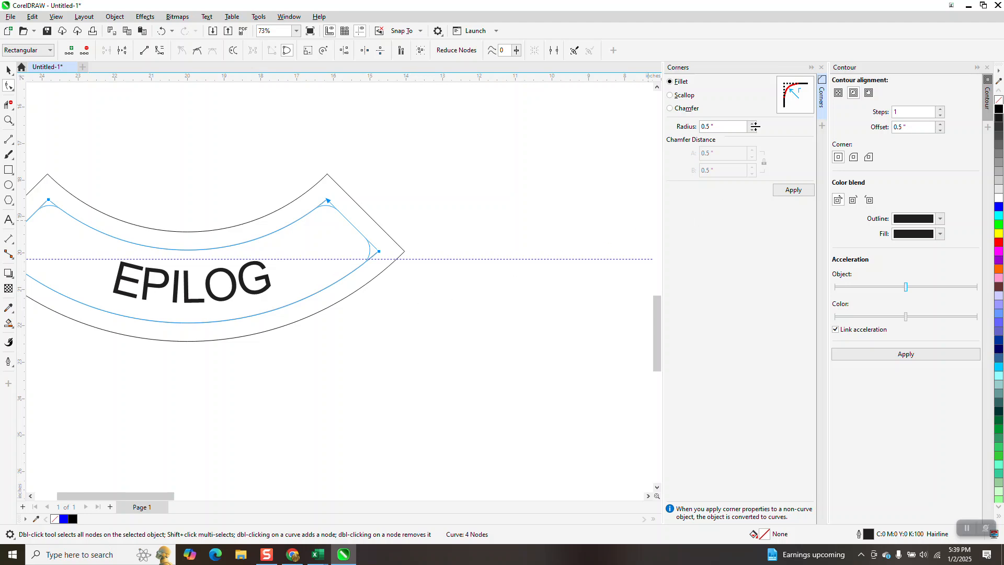
left_click(797, 192)
scroll(561, 212, "down", 2)
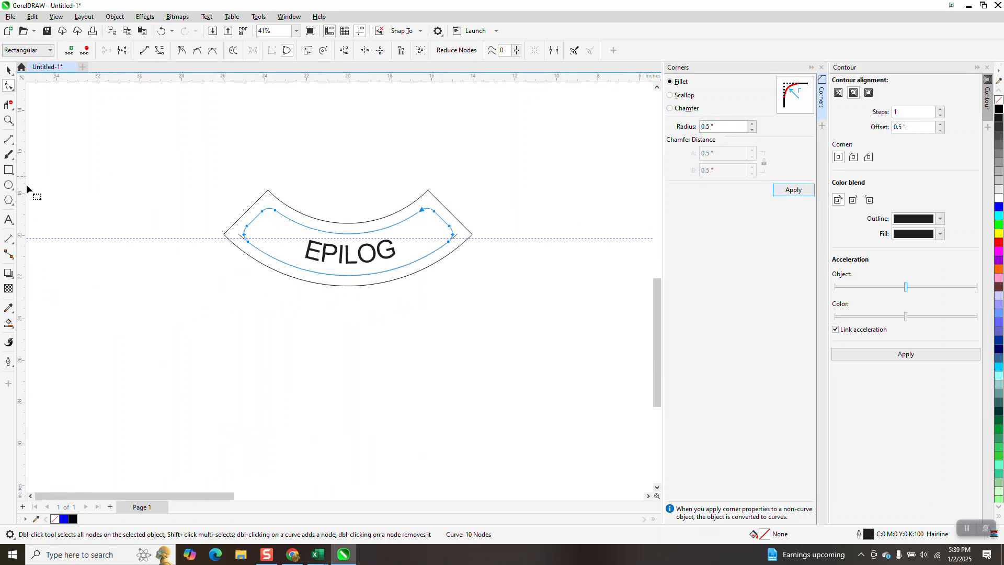
left_click(9, 120)
left_click_drag(203, 166, 542, 320)
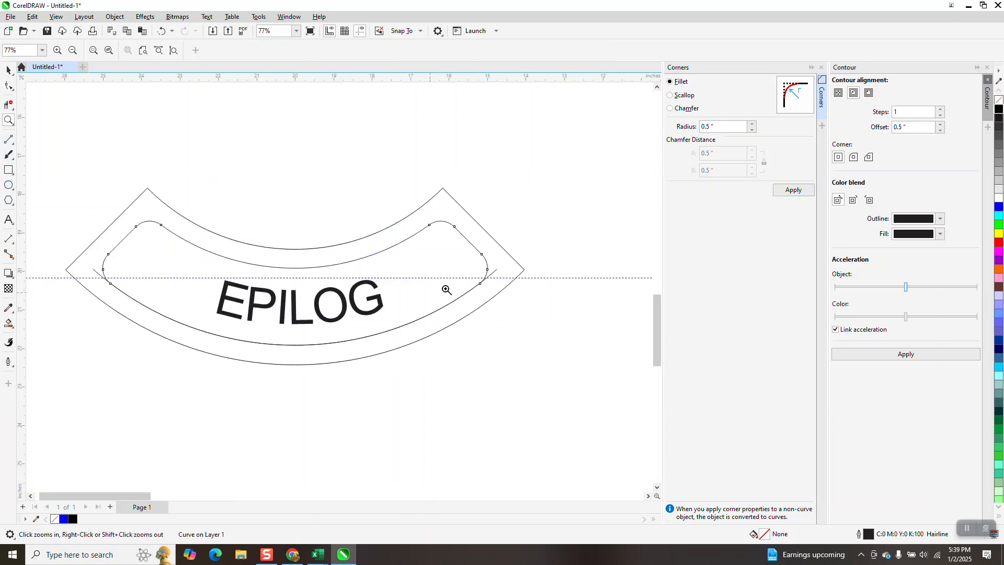
left_click(8, 70)
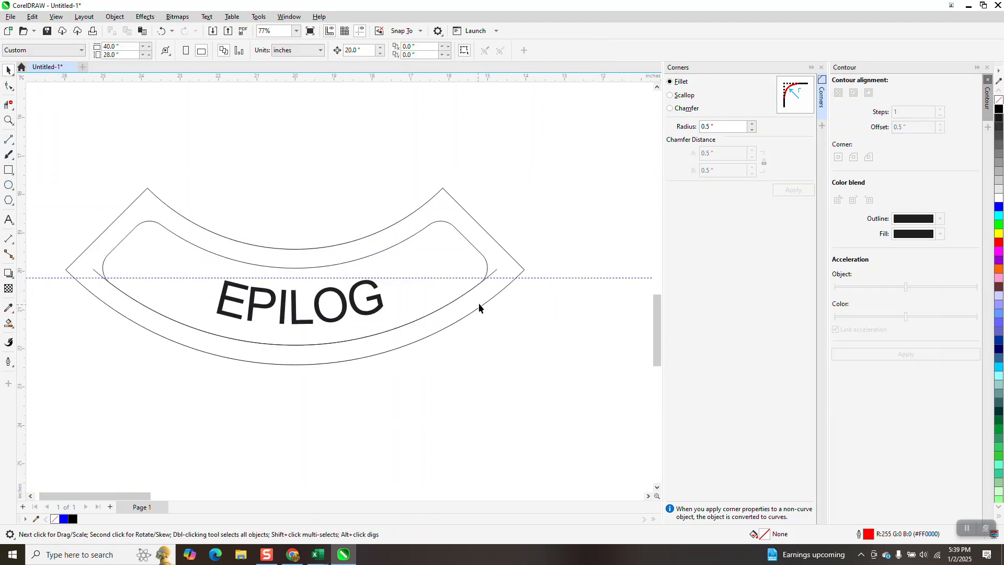
left_click(496, 270)
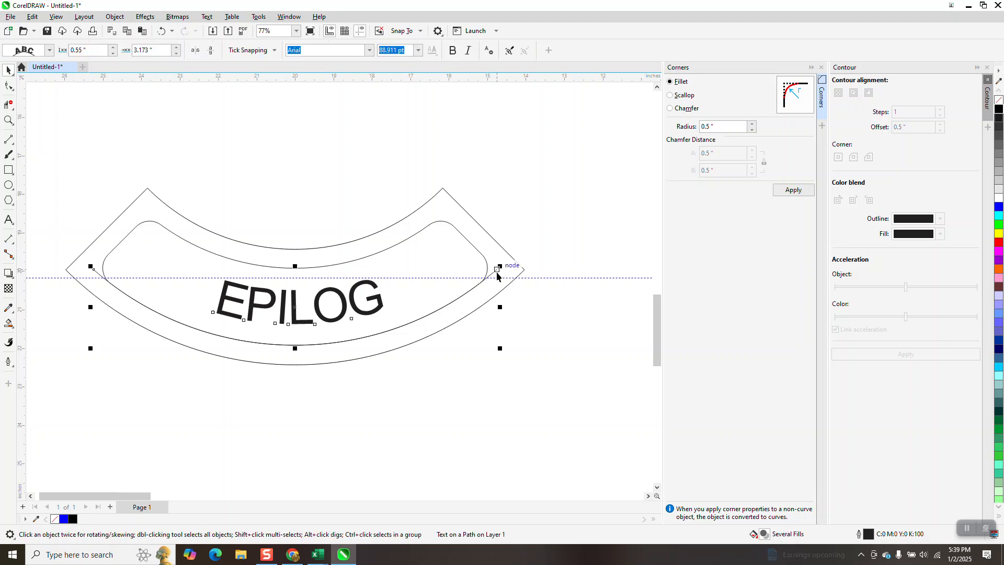
key("Delete")
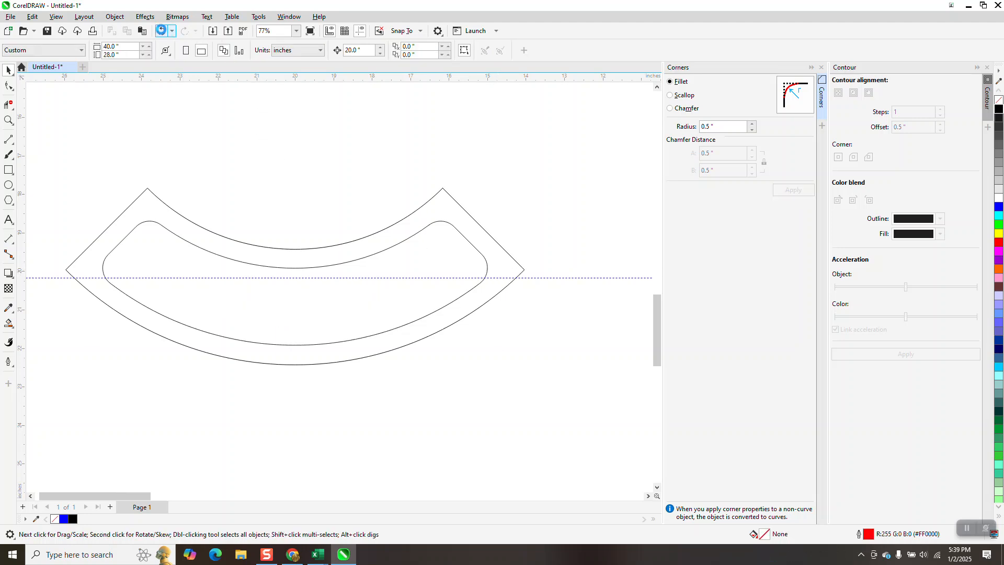
left_click(162, 31)
- Break the EPILOG text apart from its path and delete the arc that protrudes past the rounded corners
left_click(124, 19)
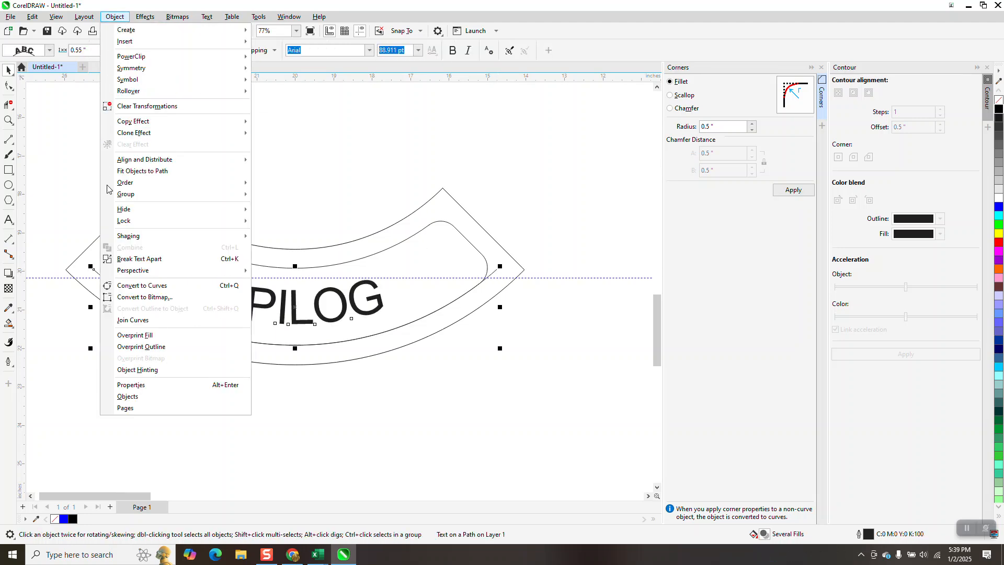
left_click(124, 258)
left_click(320, 147)
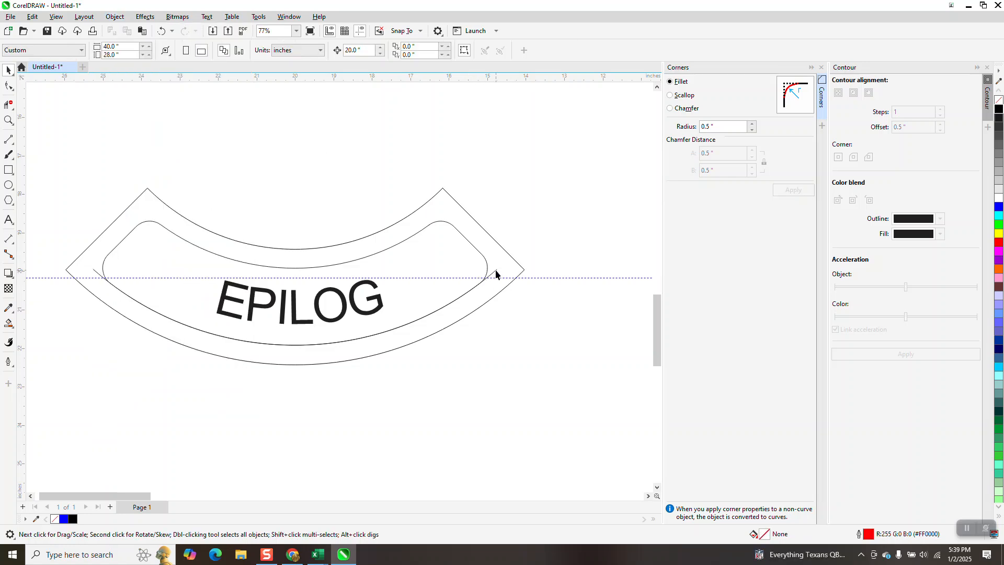
left_click(497, 275)
key("Delete")
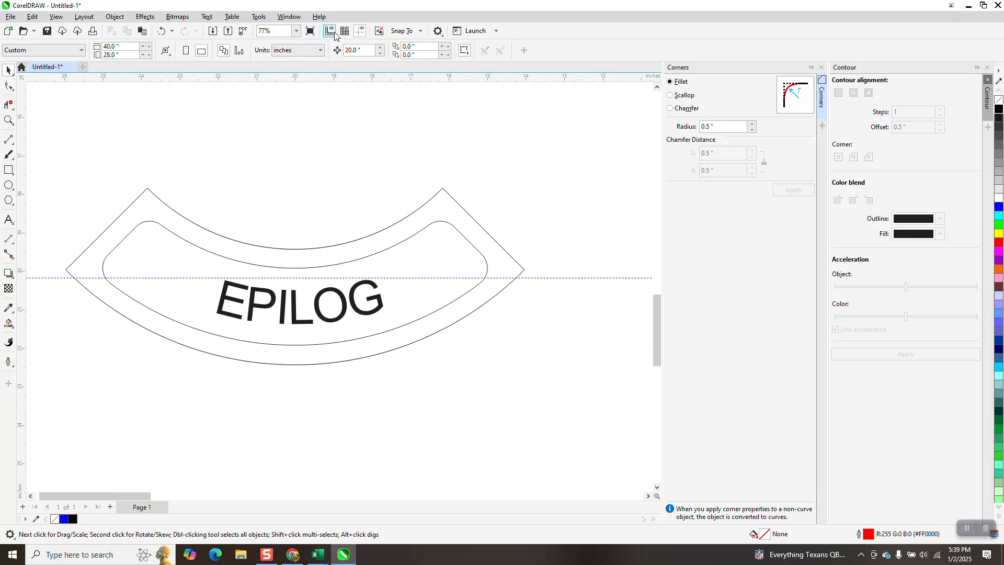
- Hide the guidelines and smart-fill the band between the outer contour and the rounded inner segment with black
left_click(360, 33)
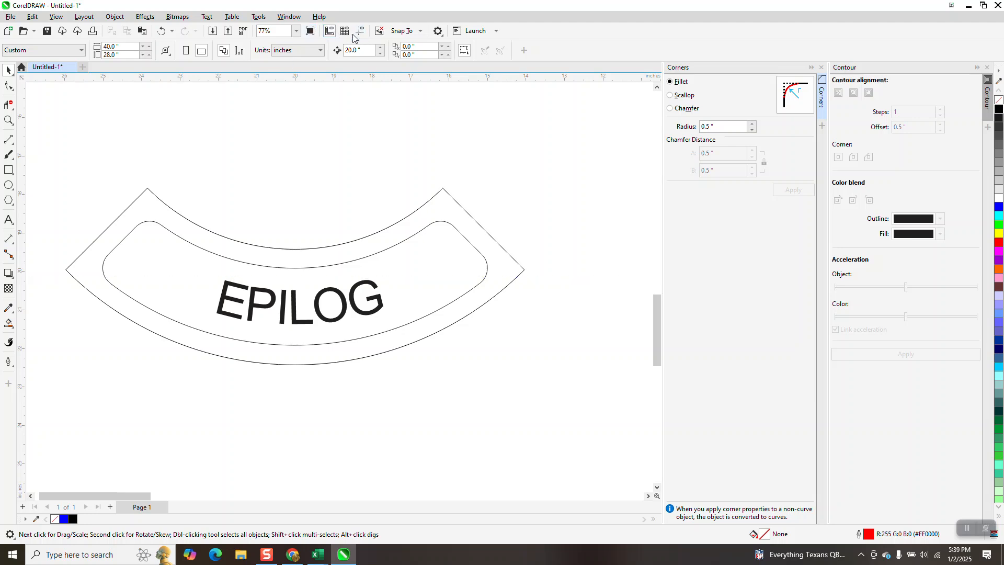
left_click(10, 325)
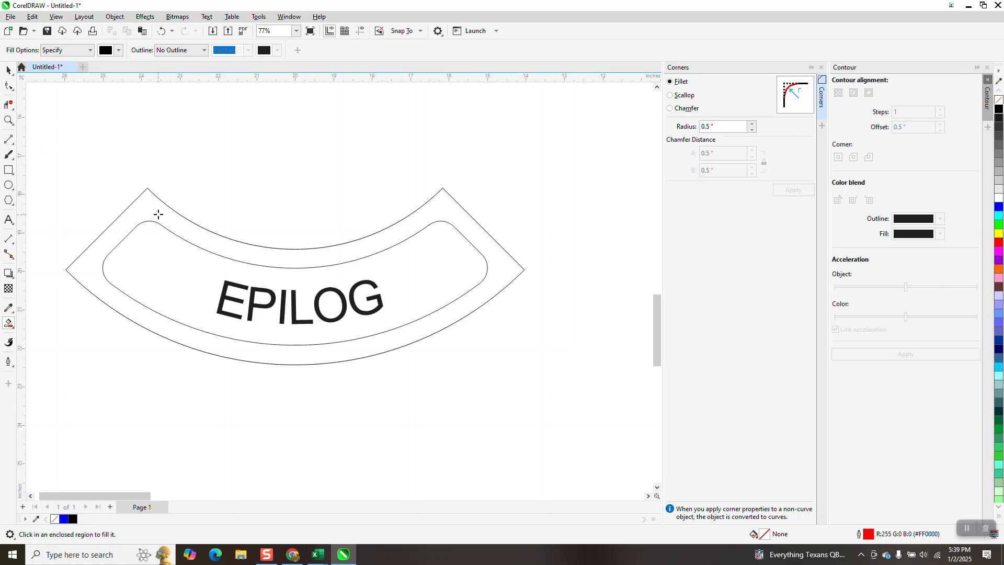
left_click(157, 213)
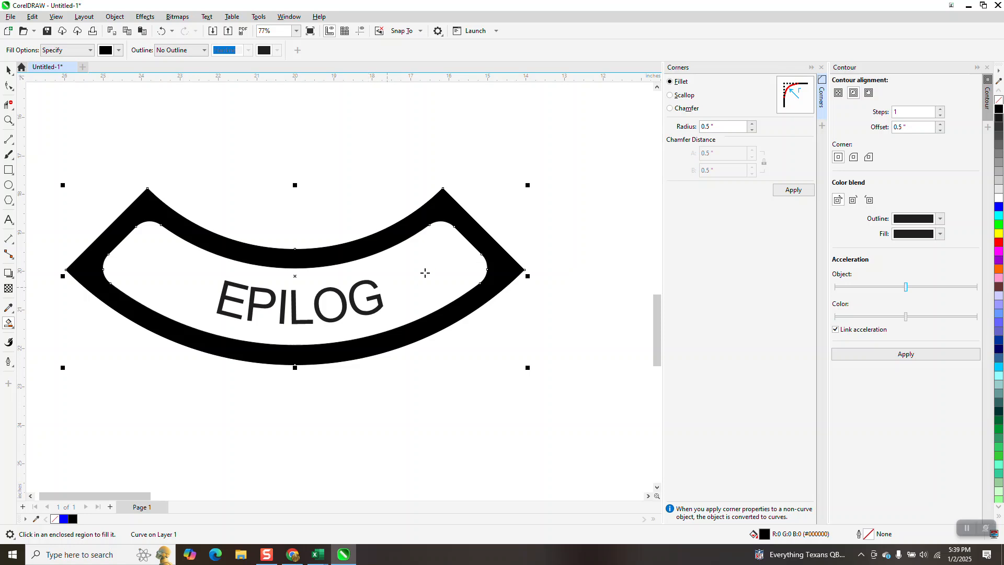
- Undo the black fill, the arc deletion and the text break-apart so EPILOG is attached to its path again
left_click(8, 70)
left_click(283, 302)
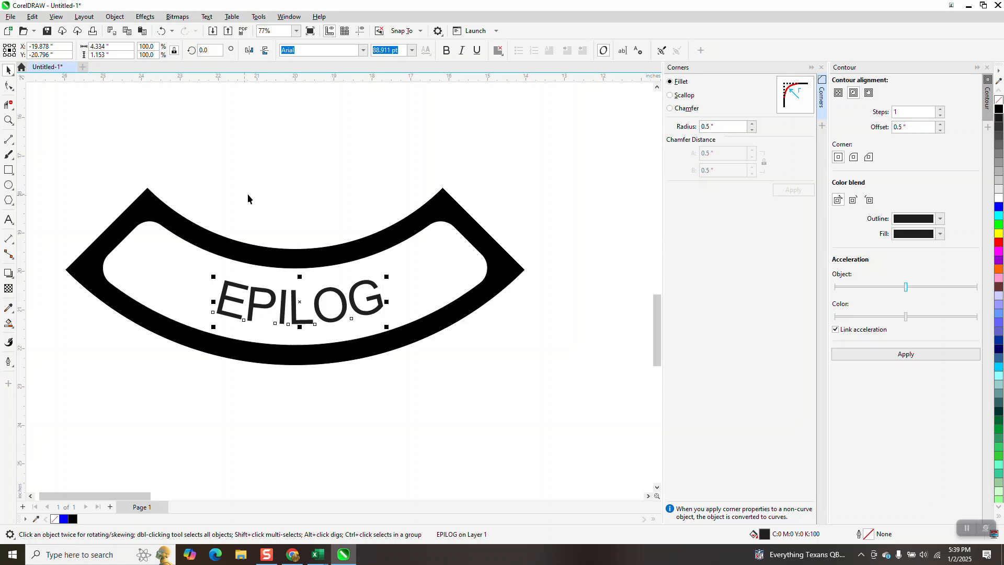
left_click(161, 30)
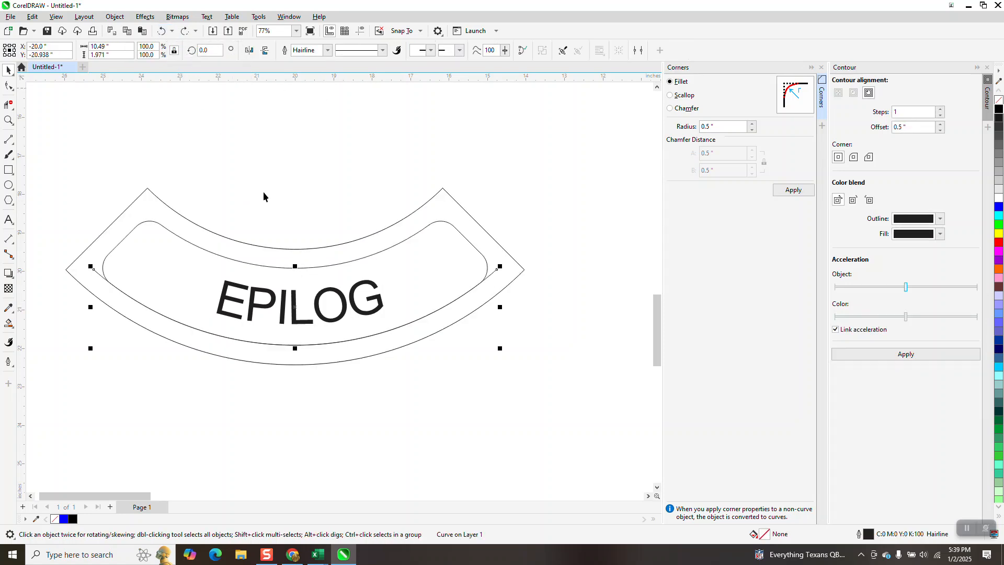
left_click(368, 284)
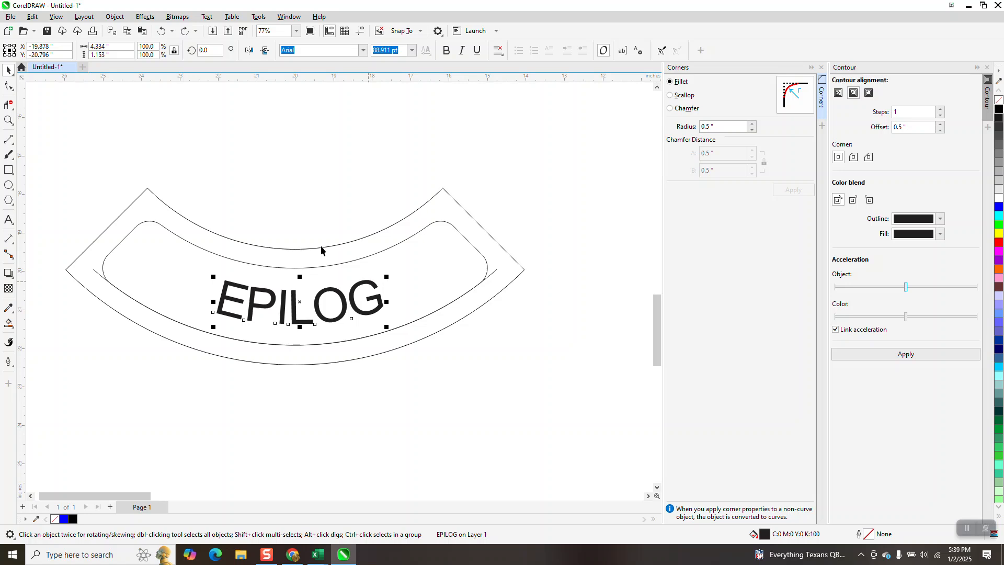
left_click(161, 31)
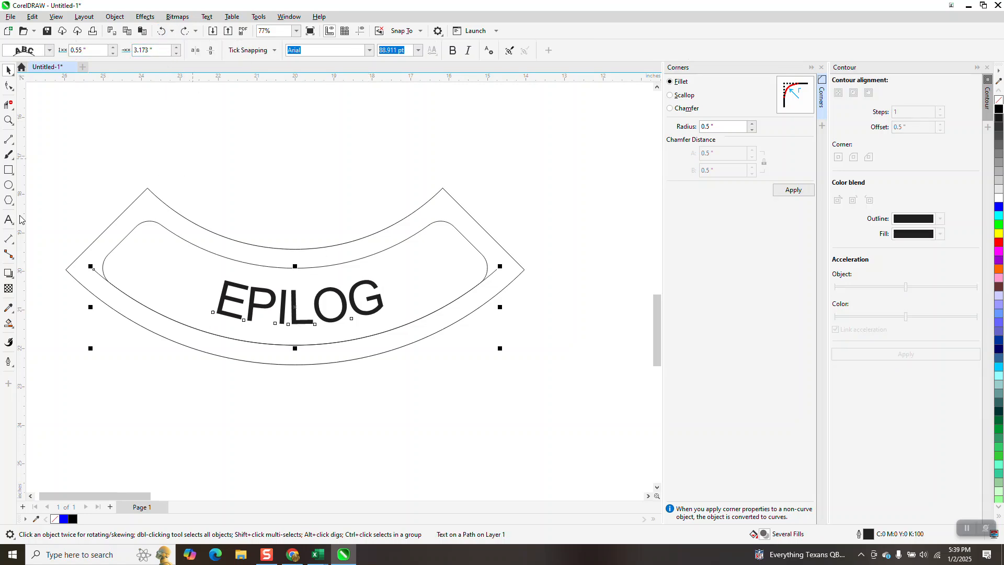
- Smart-fill the border band around the rounded inner segment with black and no outline, keeping EPILOG on its path
left_click(8, 324)
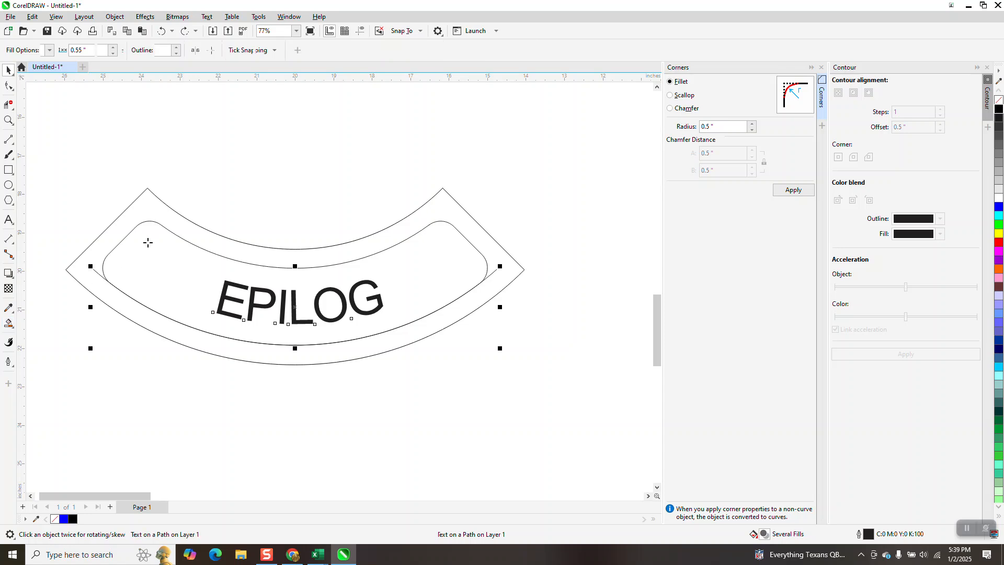
left_click(161, 214)
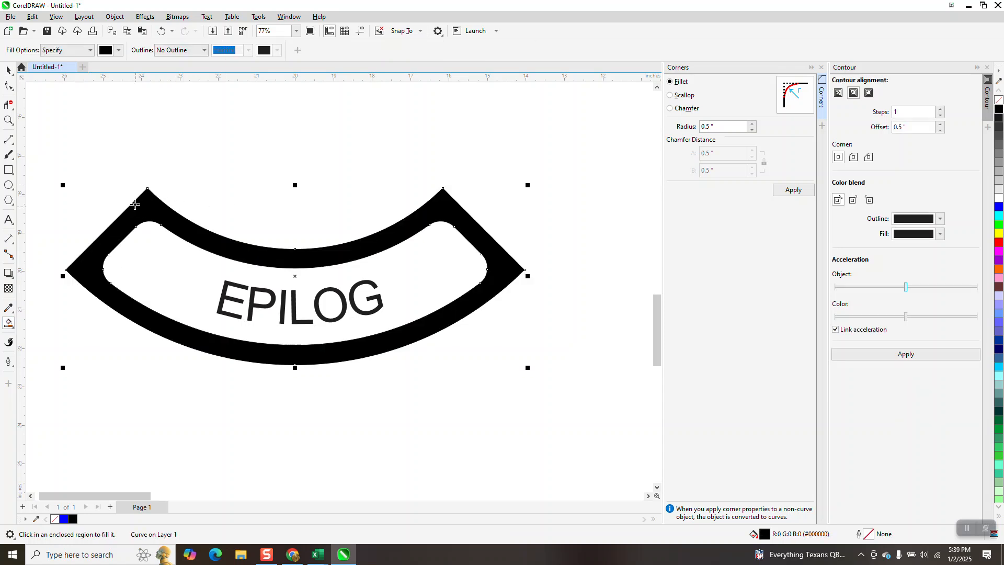
left_click(9, 69)
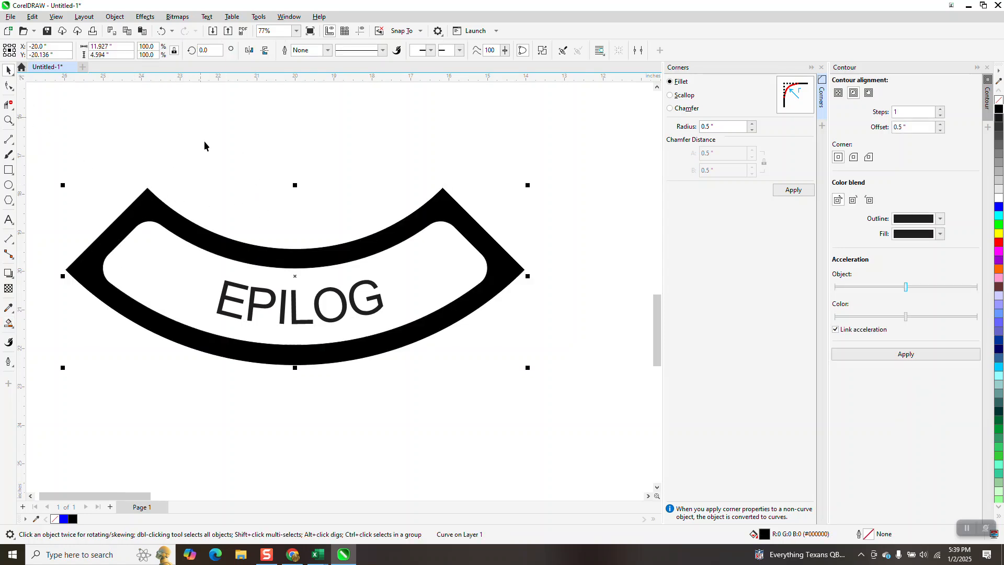
- Set the EPILOG text's offset along the path to 3.073 inches
left_click(305, 326)
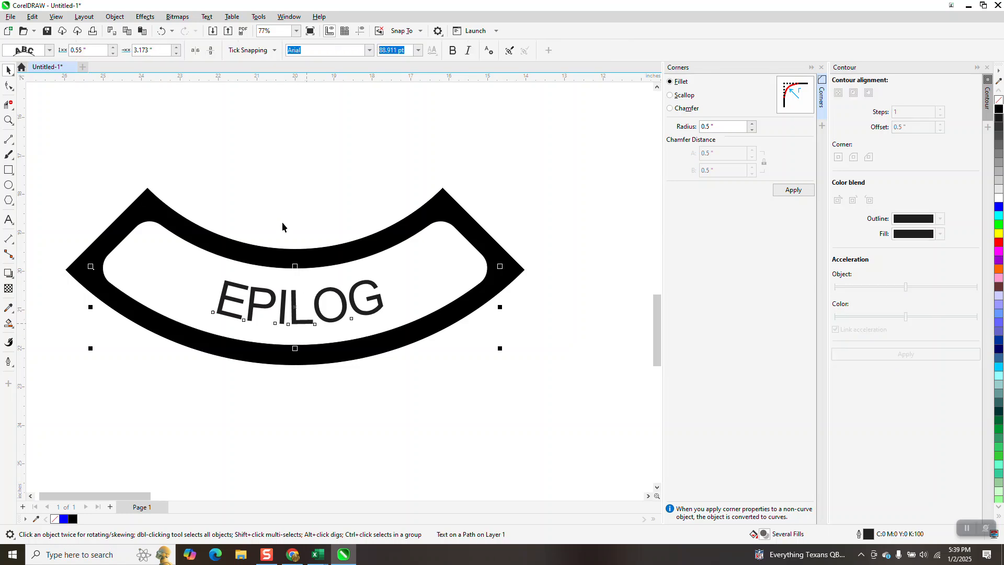
left_click(177, 53)
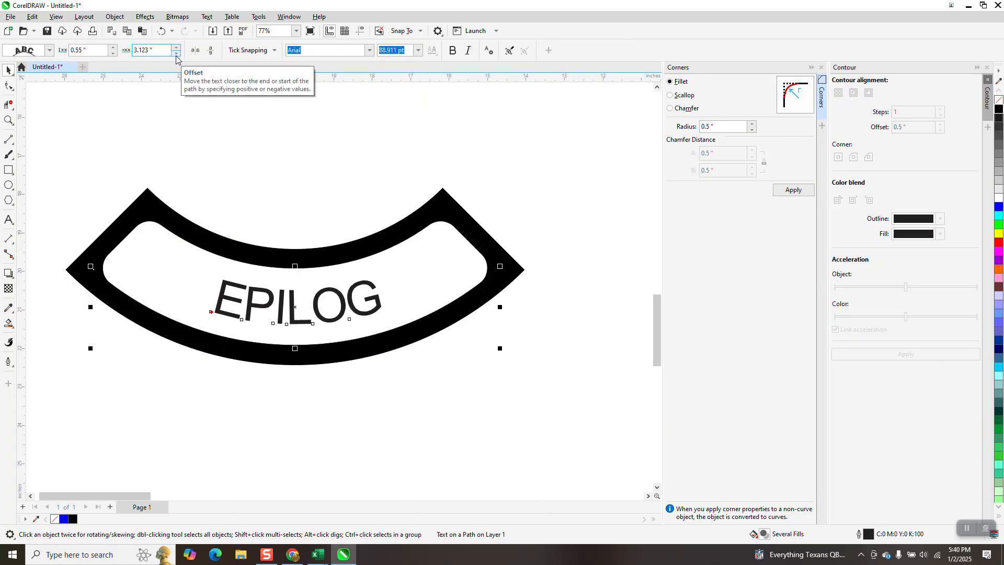
left_click(177, 53)
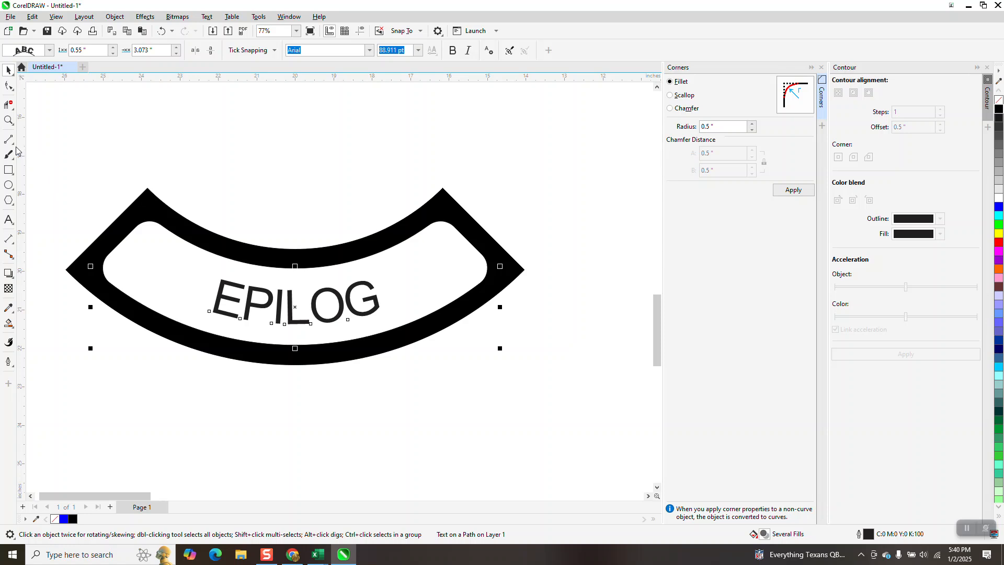
- Add parallel dimensions from the inner segment's right edge to the G and from the E to its left edge
left_click(14, 244)
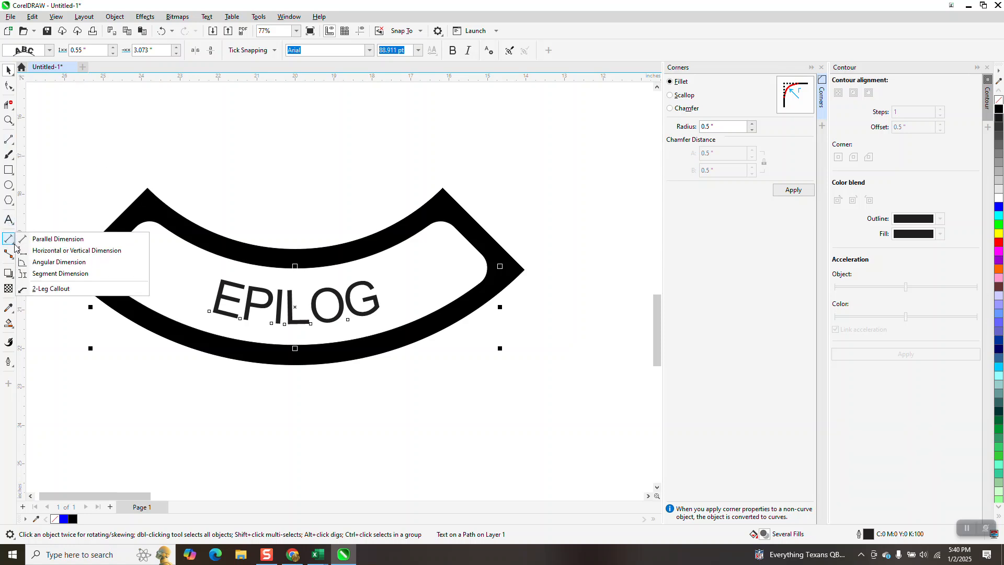
left_click(60, 242)
left_click_drag(467, 241, 379, 297)
left_click(380, 296)
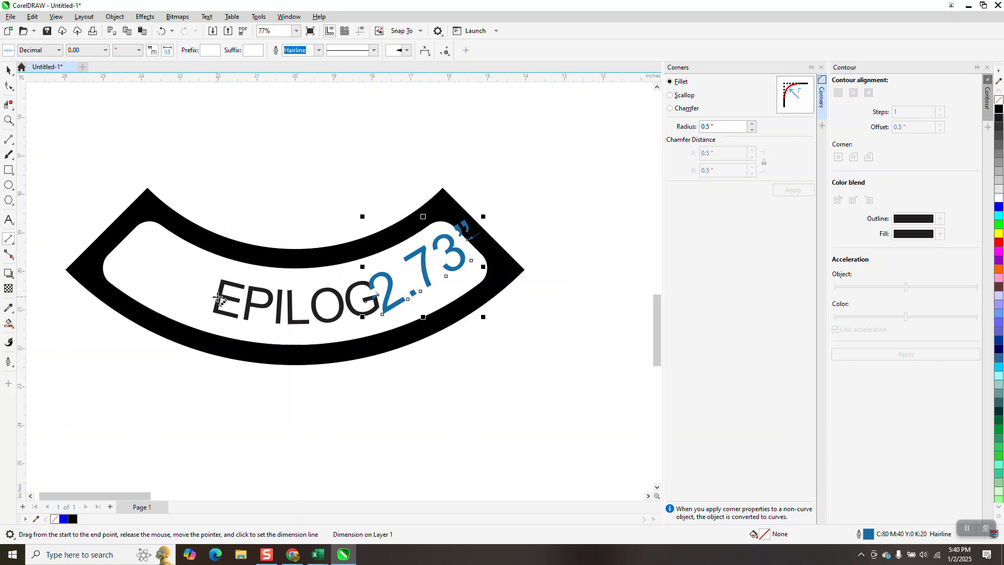
left_click_drag(219, 299, 126, 238)
left_click(126, 238)
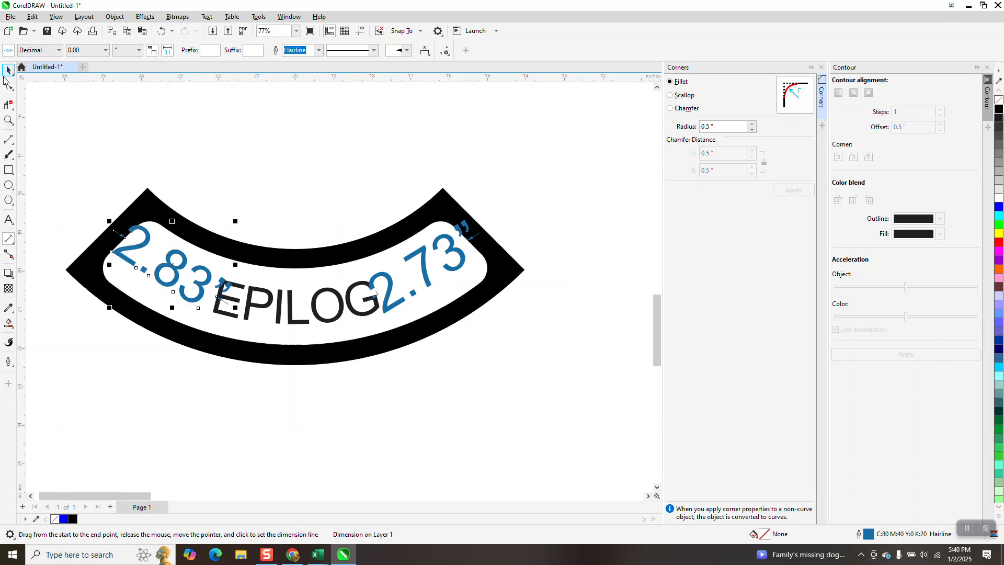
- Set the EPILOG text's offset along its path to 2.973 inches so the gaps at both ends nearly match
key("space")
left_click(325, 296)
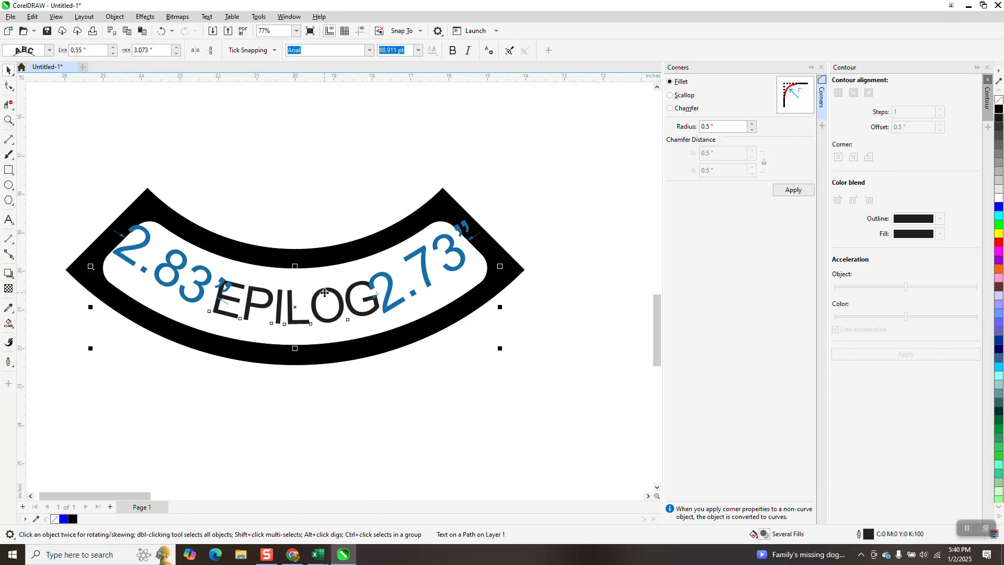
left_click(176, 53)
left_click(177, 54)
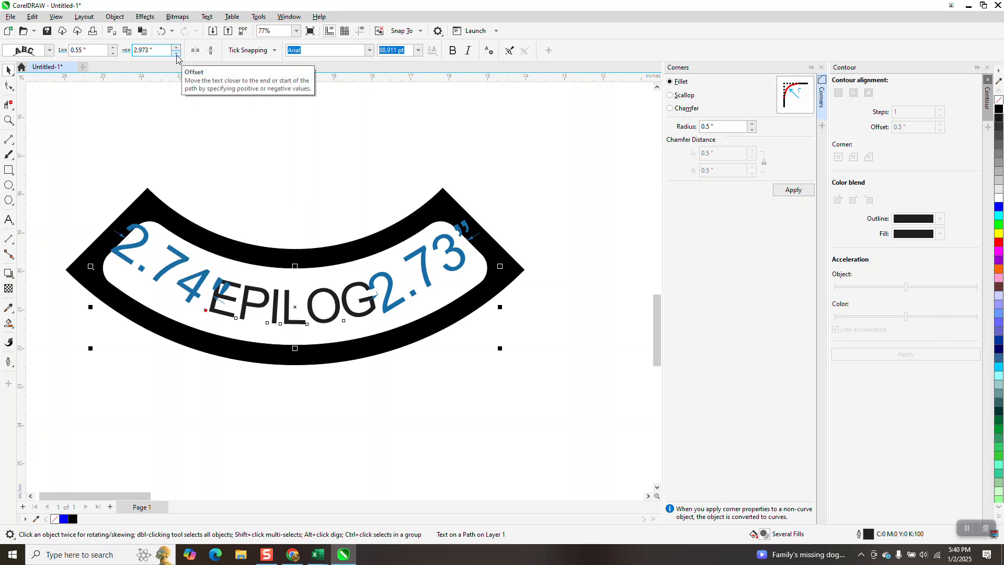
left_click(177, 53)
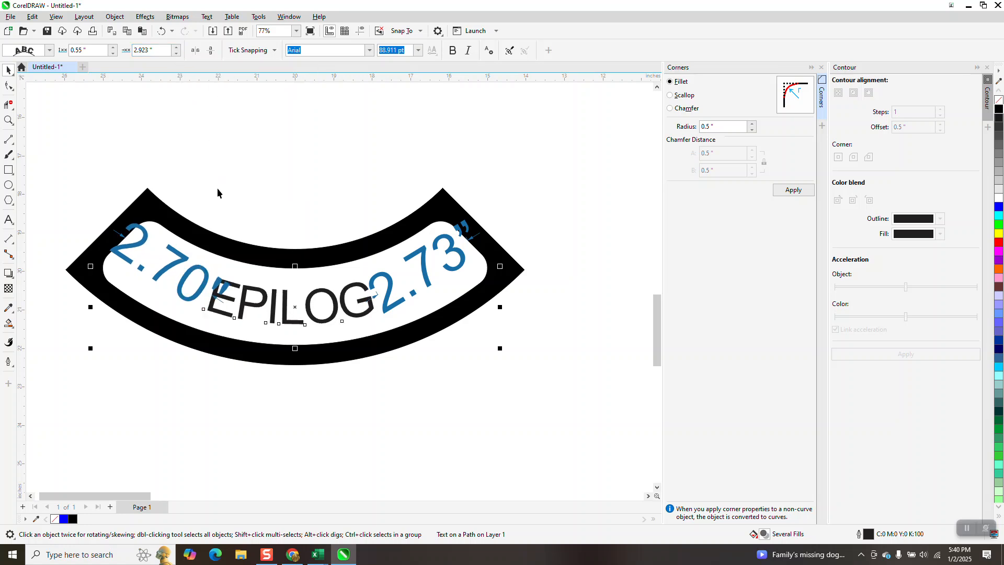
left_click(177, 48)
left_click(551, 224)
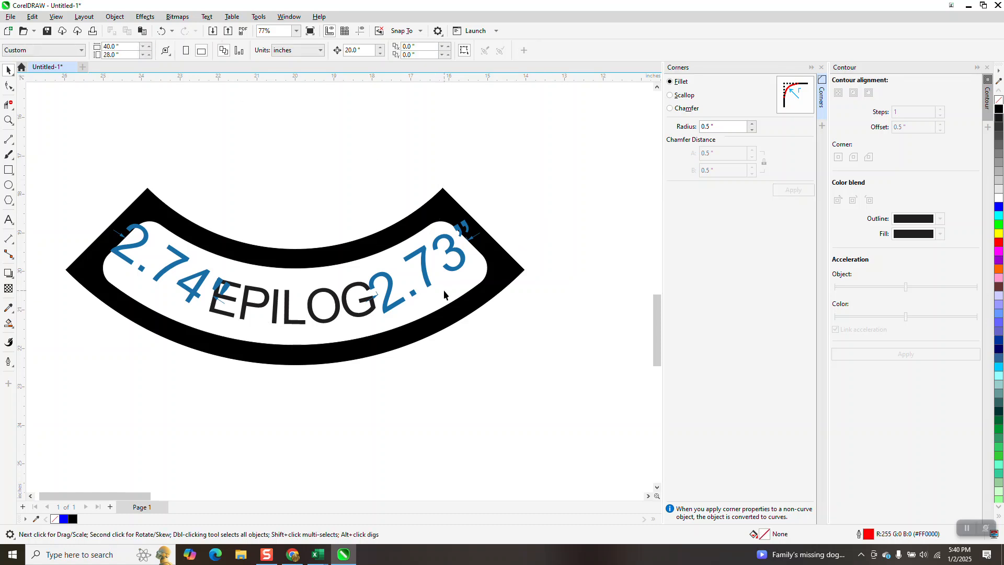
- Delete both dimensions beside the EPILOG text
left_click(413, 298)
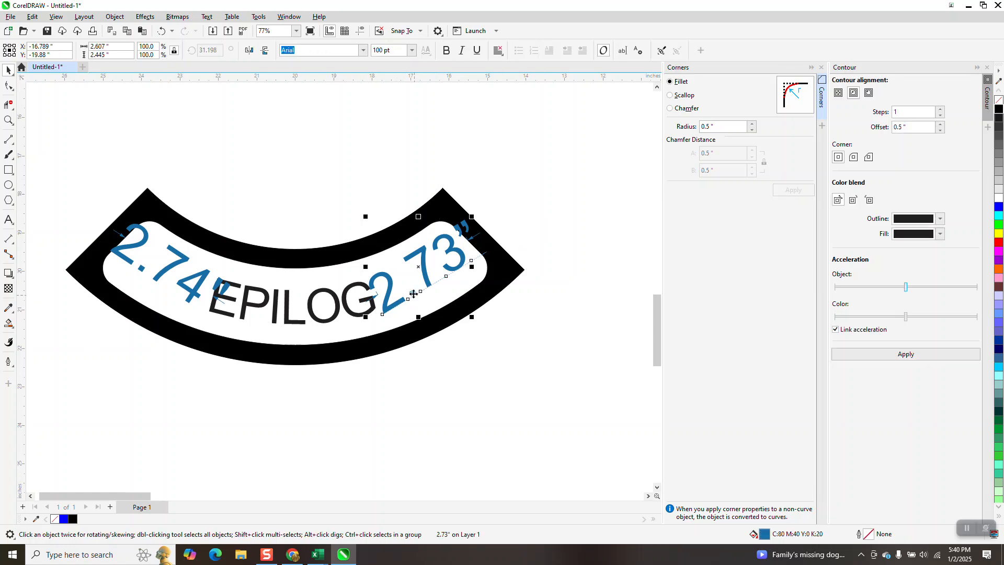
key("Delete")
left_click(186, 266)
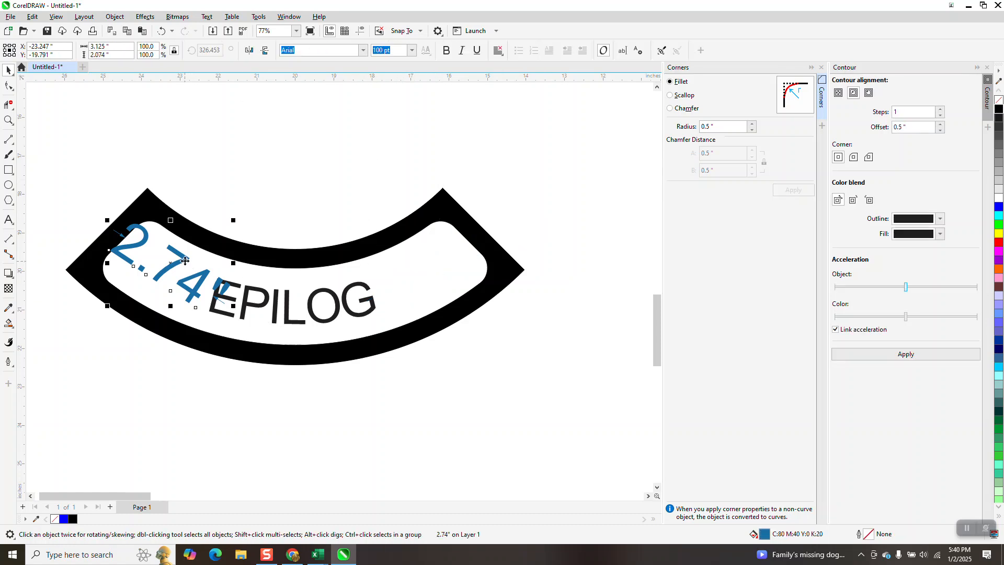
key("Delete")
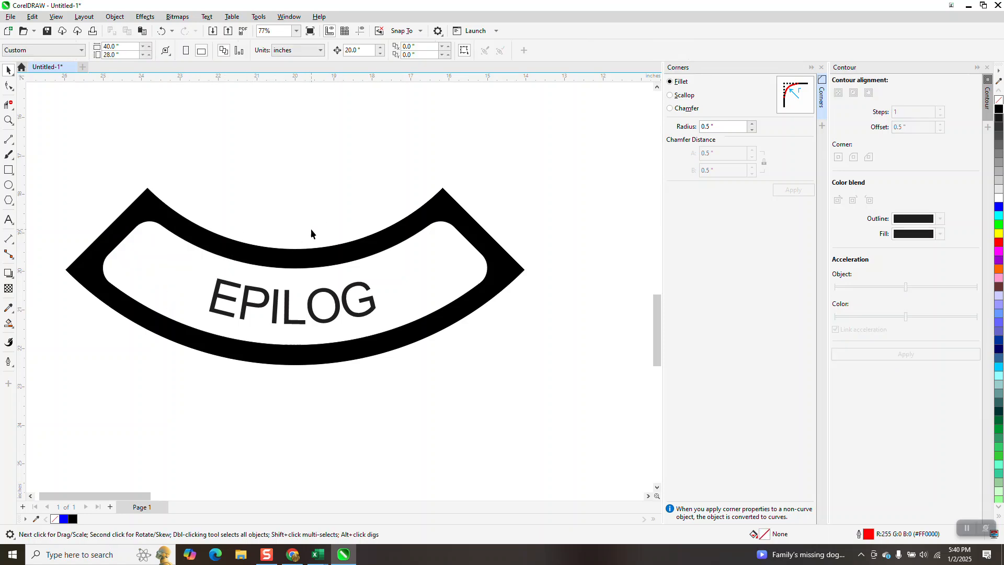
- Show guidelines and place a horizontal and a vertical guideline through the centre of the black border shape, the vertical one at X -20 inches
left_click(366, 244)
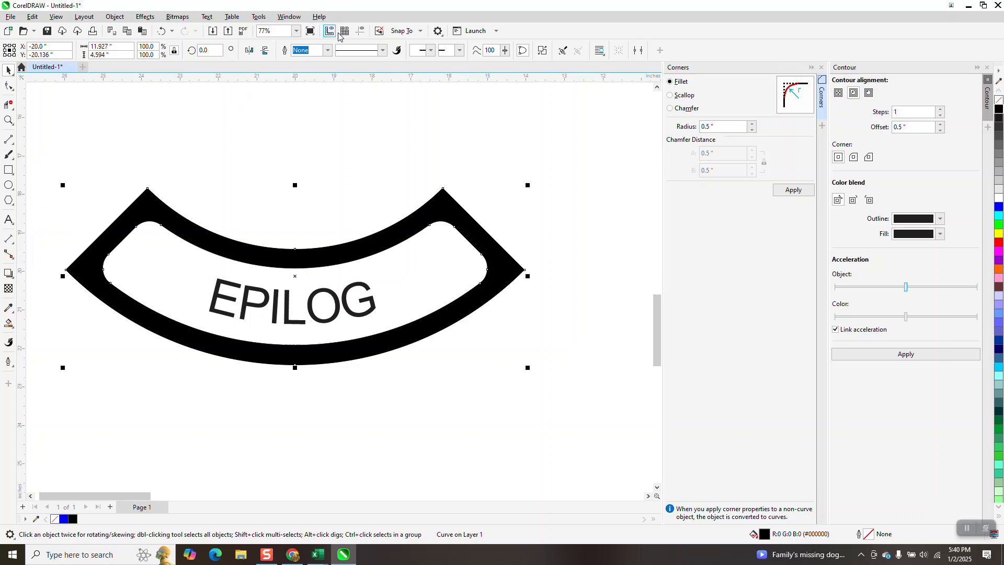
left_click(361, 31)
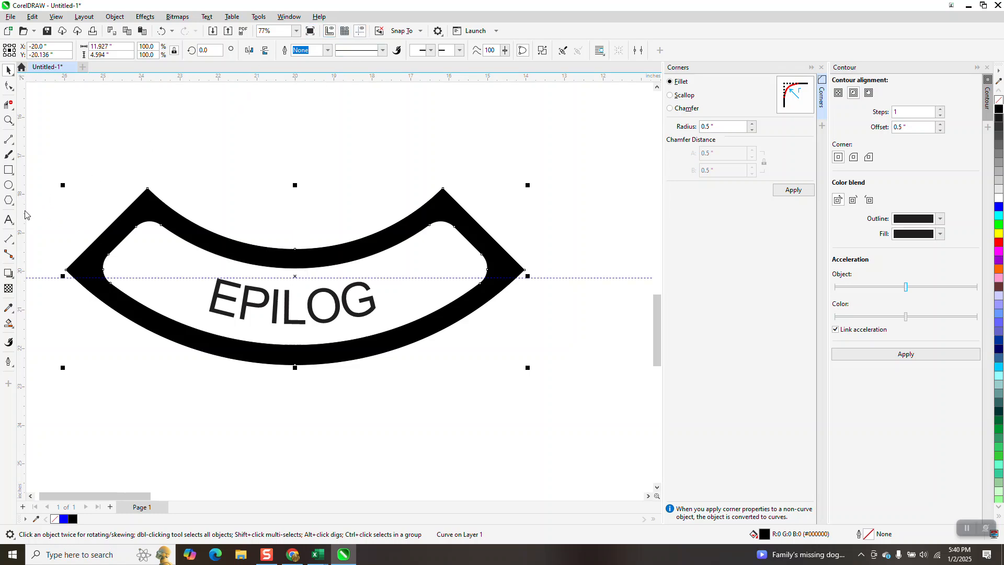
left_click_drag(23, 215, 296, 281)
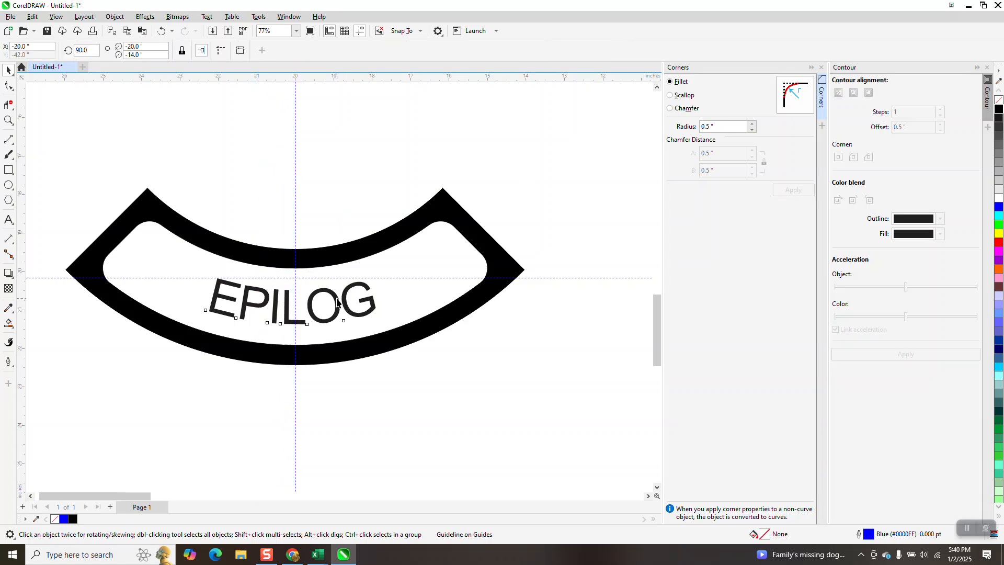
- Break the EPILOG text apart from its path and select only the text
left_click(336, 302)
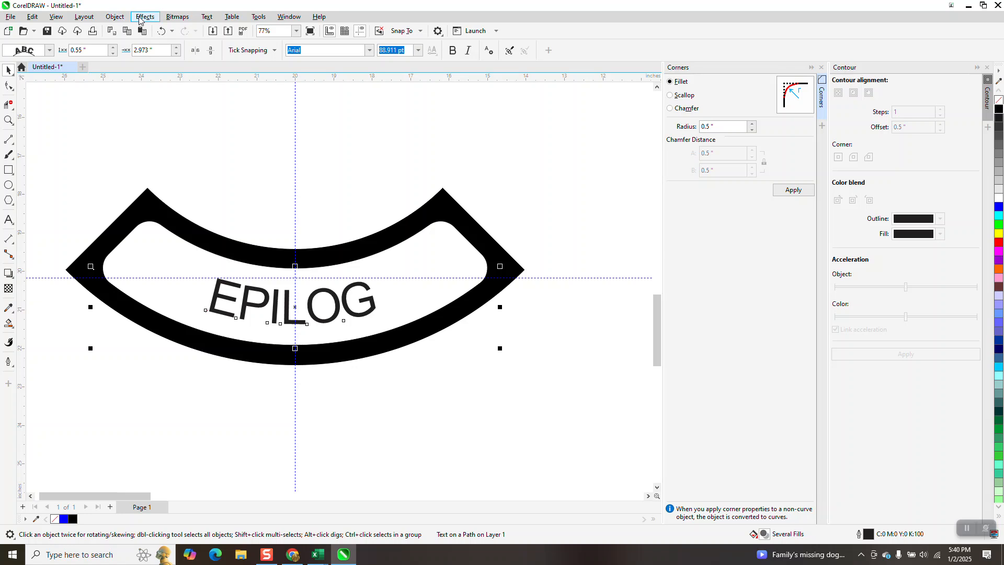
left_click(115, 17)
left_click(291, 181)
left_click(291, 181)
left_click(325, 290)
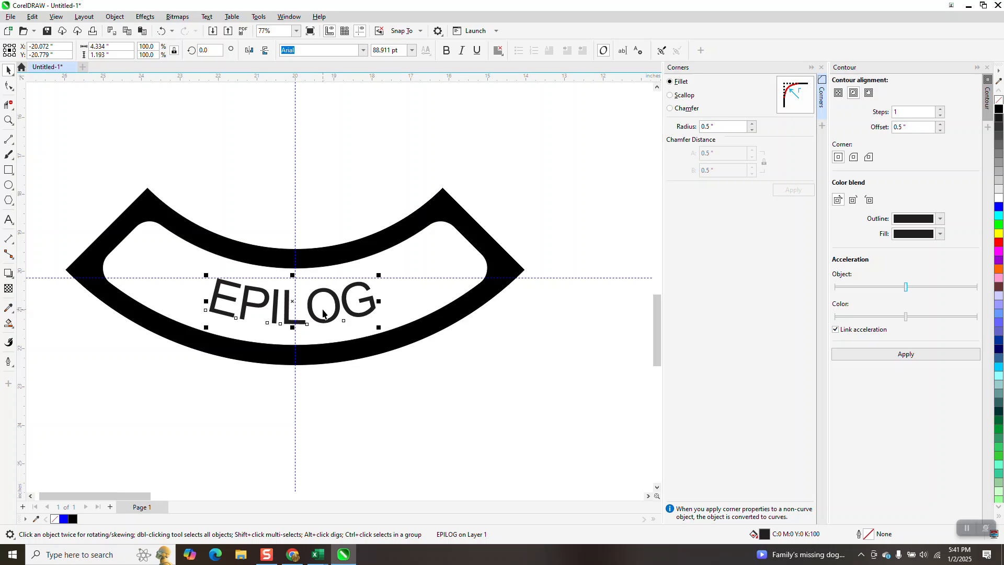
- Set the nudge distance to 0.01 inch and nudge EPILOG rightward to X -20.012 inches, centring it on the vertical guideline
left_click(327, 157)
left_click_drag(366, 51, 338, 60)
type(".01")
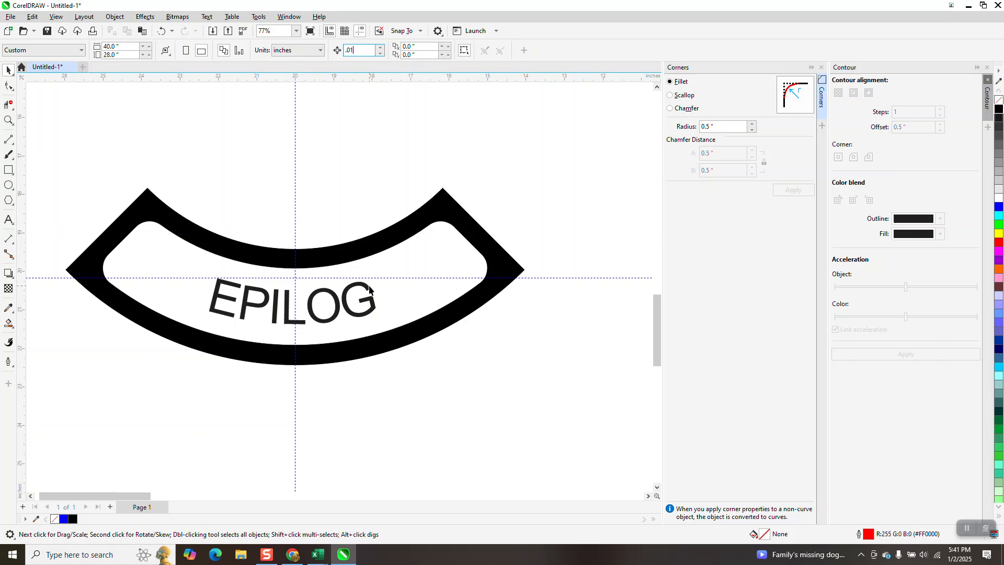
left_click(369, 289)
key("Right")
key("Right")
key("Right")
key("Right")
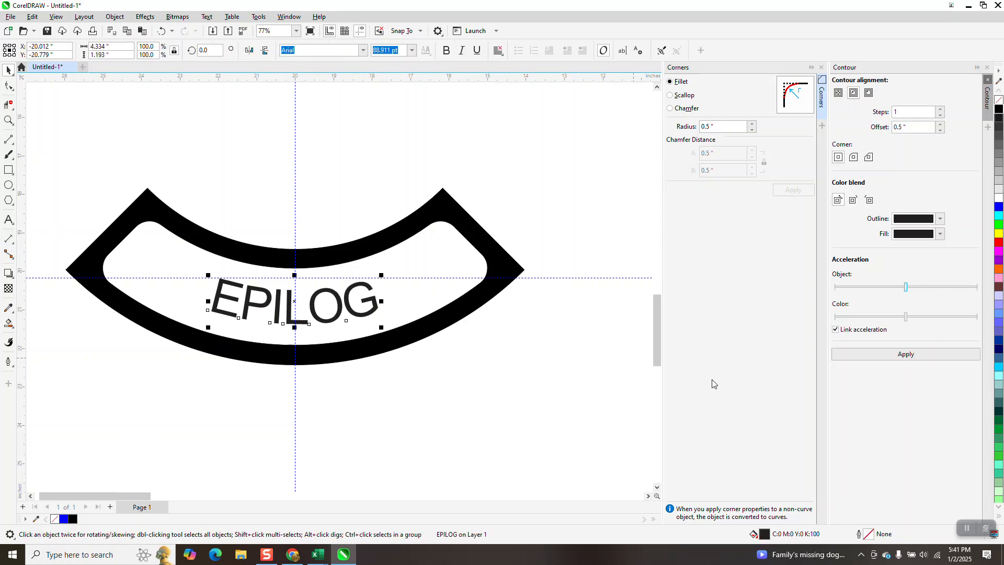
left_click(555, 265)
scroll(410, 356, "down", 3)
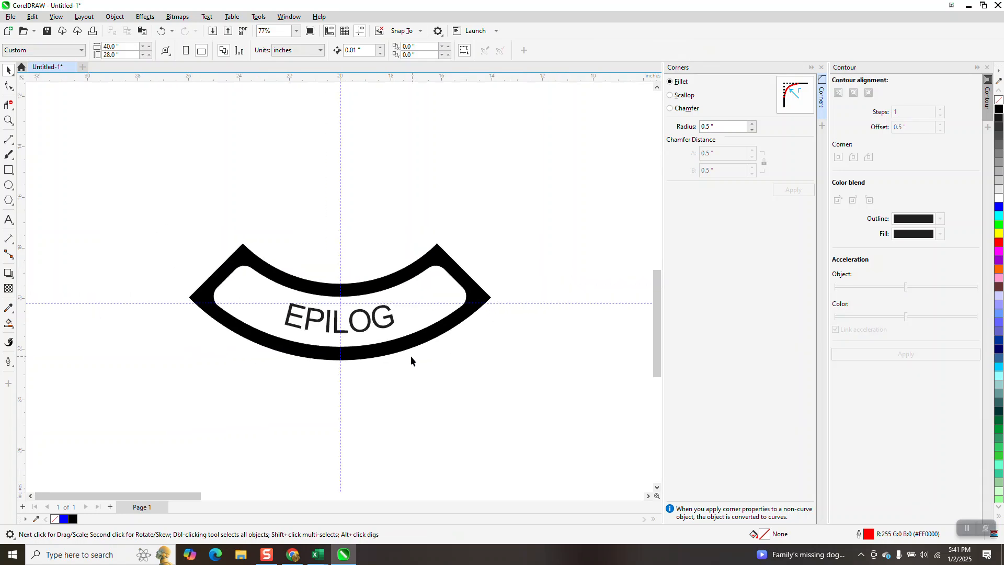
scroll(306, 321, "down", 2)
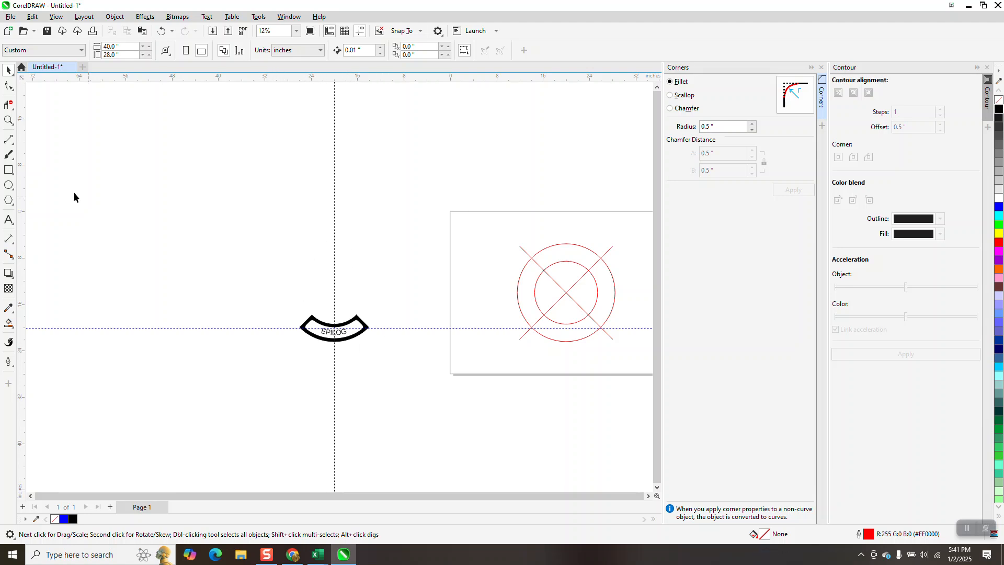
left_click(8, 120)
left_click_drag(275, 308, 424, 374)
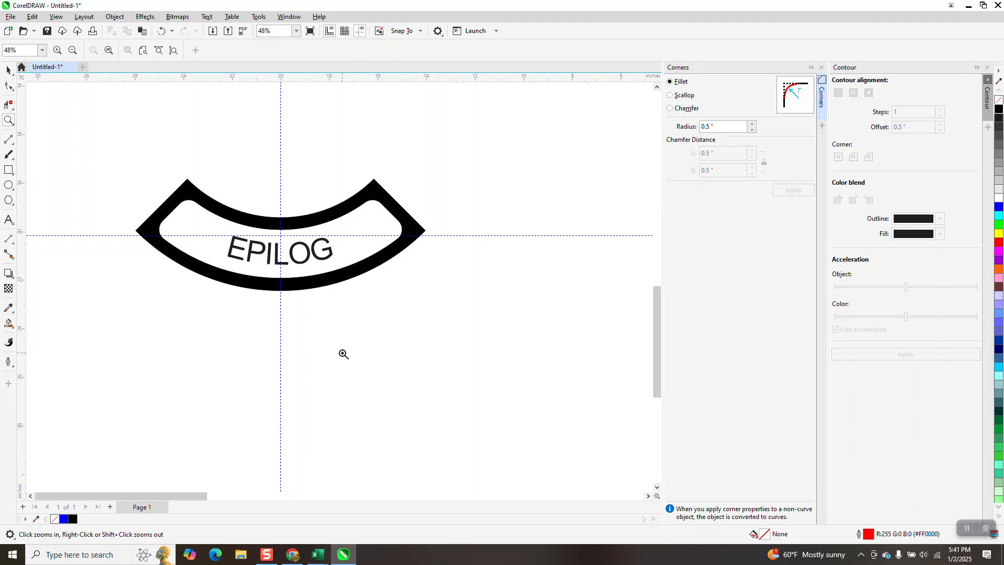